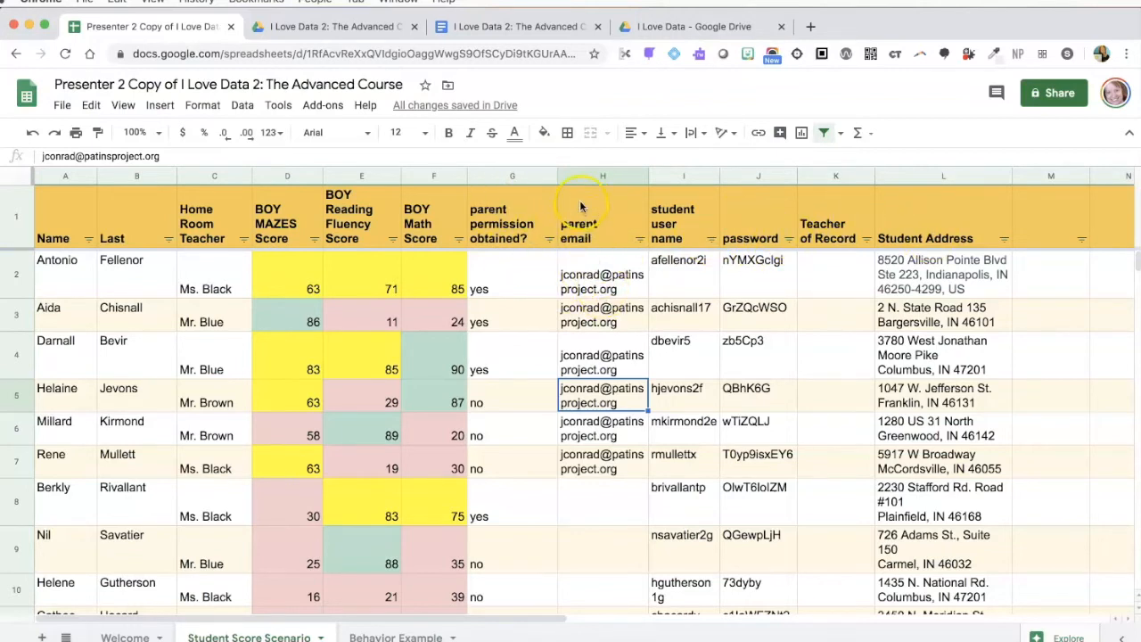
Fill the parent email from H2 down through H8
{"action": "left_click", "coordinate": [579, 281]}
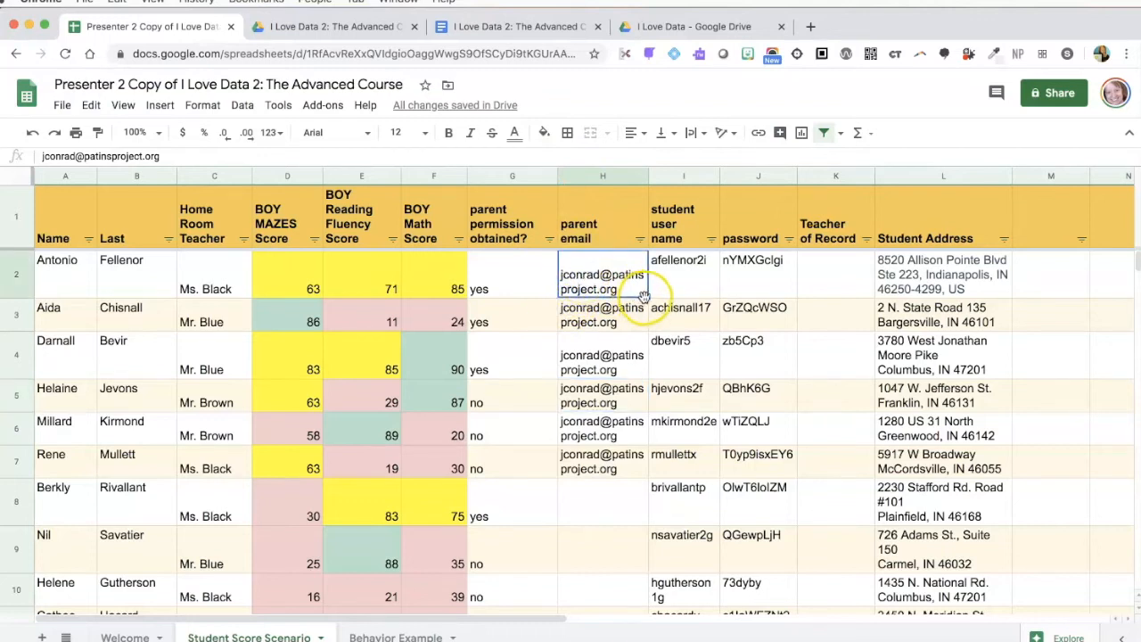
{"action": "left_click_drag", "start_coordinate": [649, 297], "coordinate": [648, 512]}
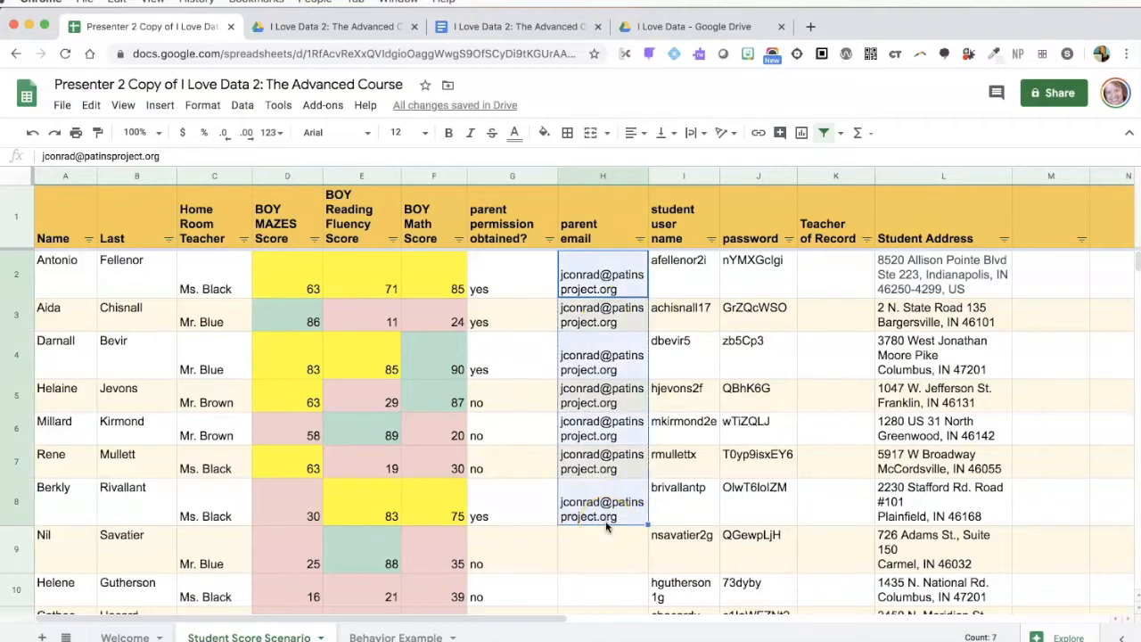
{"action": "left_click", "coordinate": [596, 545]}
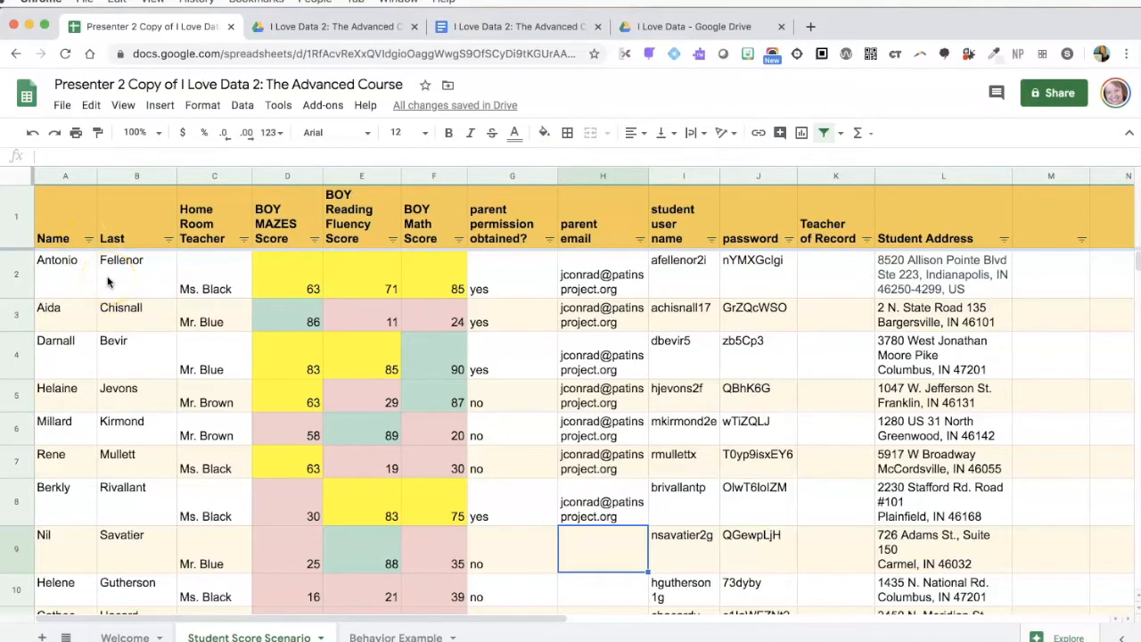
Glance at the progress report document, then return to the student spreadsheet
{"action": "left_click", "coordinate": [474, 29]}
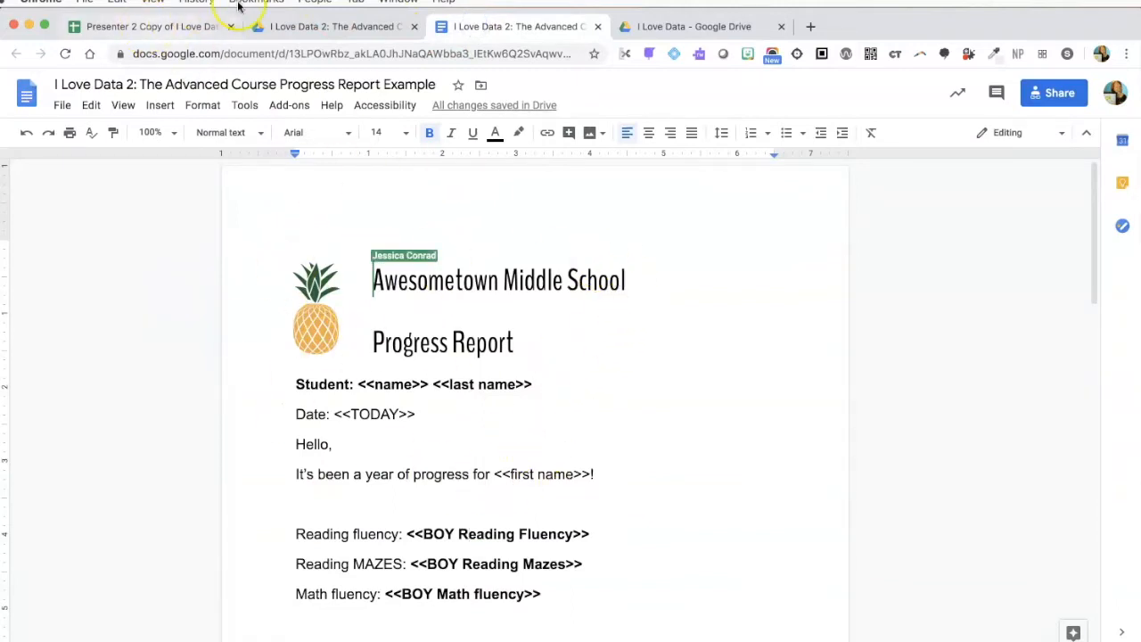
{"action": "left_click", "coordinate": [282, 24]}
{"action": "left_click", "coordinate": [153, 28]}
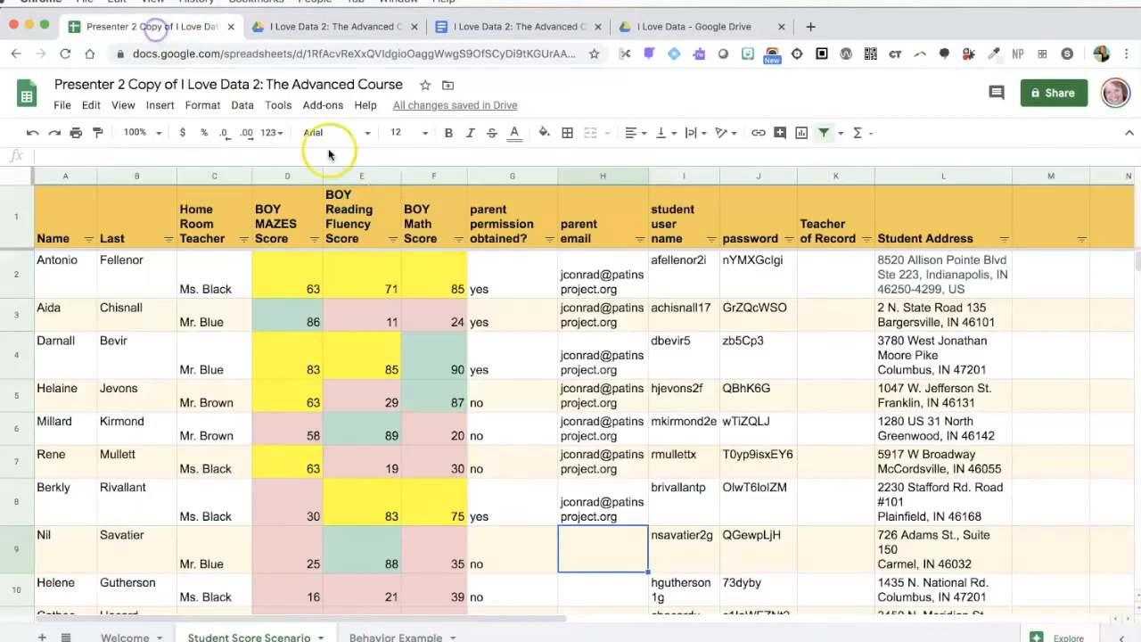
{"action": "left_click", "coordinate": [324, 107]}
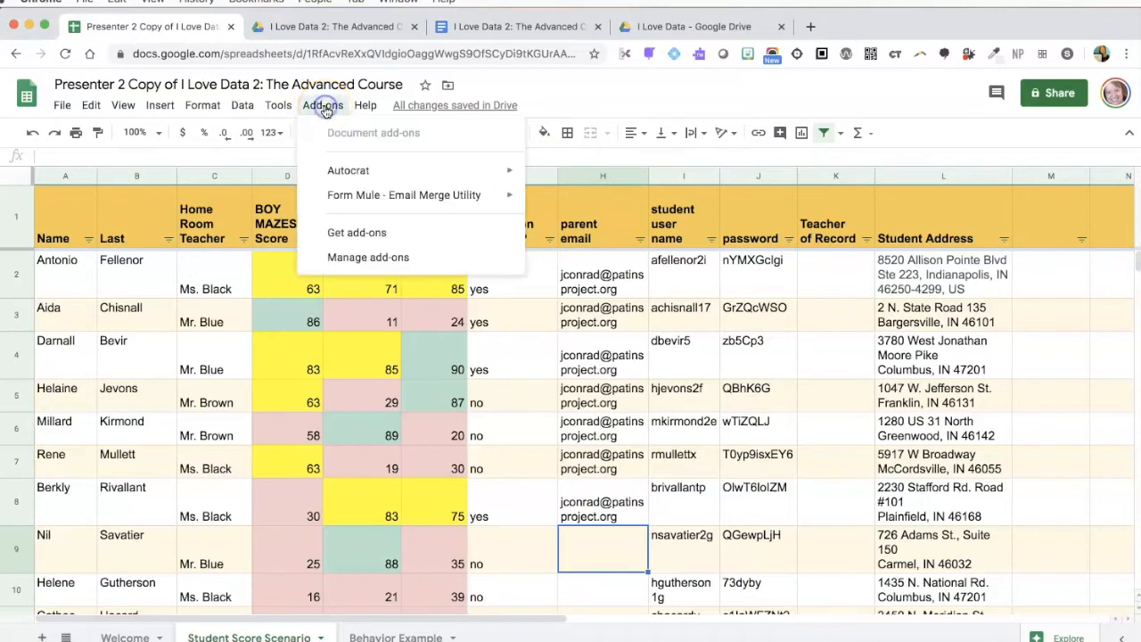
{"action": "left_click", "coordinate": [369, 234]}
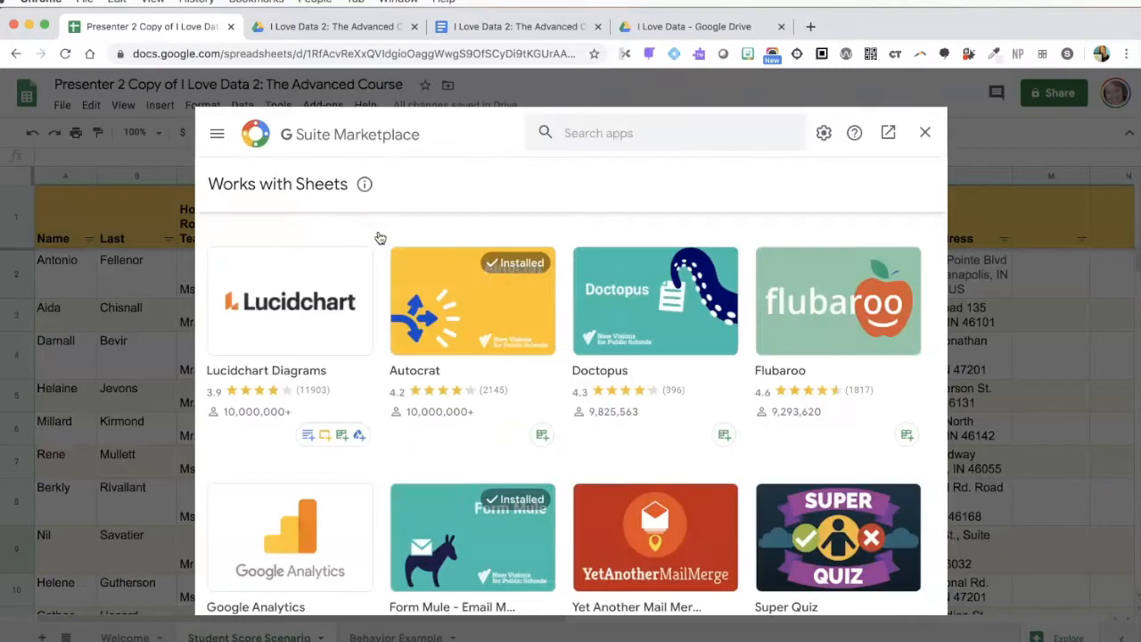
{"action": "left_click", "coordinate": [596, 130]}
{"action": "type", "text": "a"}
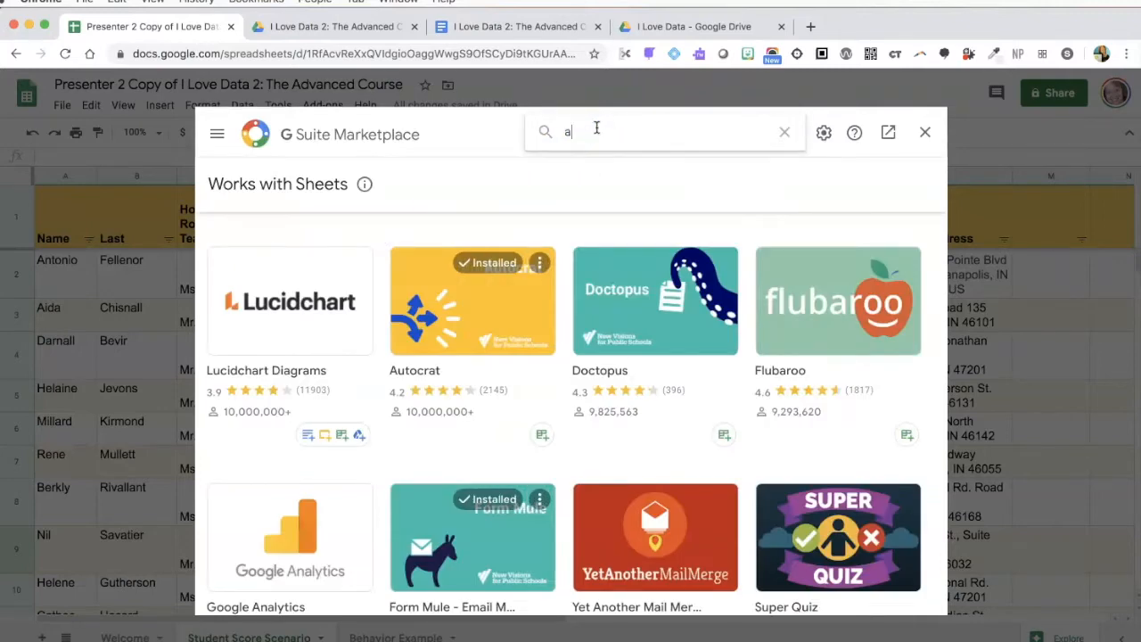
{"action": "type", "text": "utoc"}
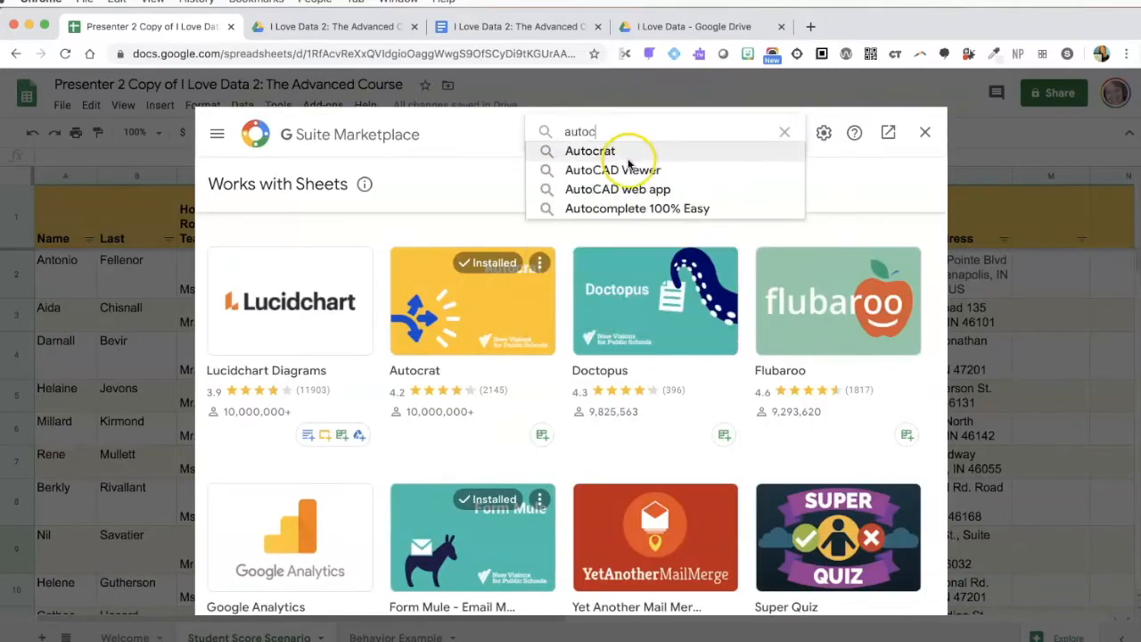
{"action": "left_click", "coordinate": [626, 150]}
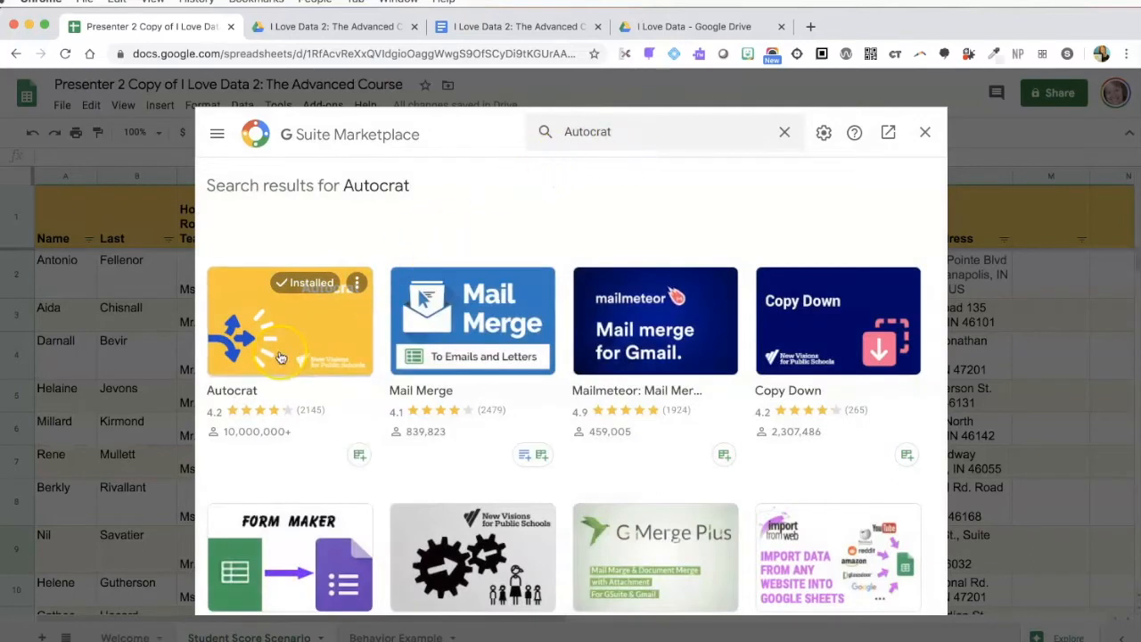
{"action": "left_click", "coordinate": [229, 391]}
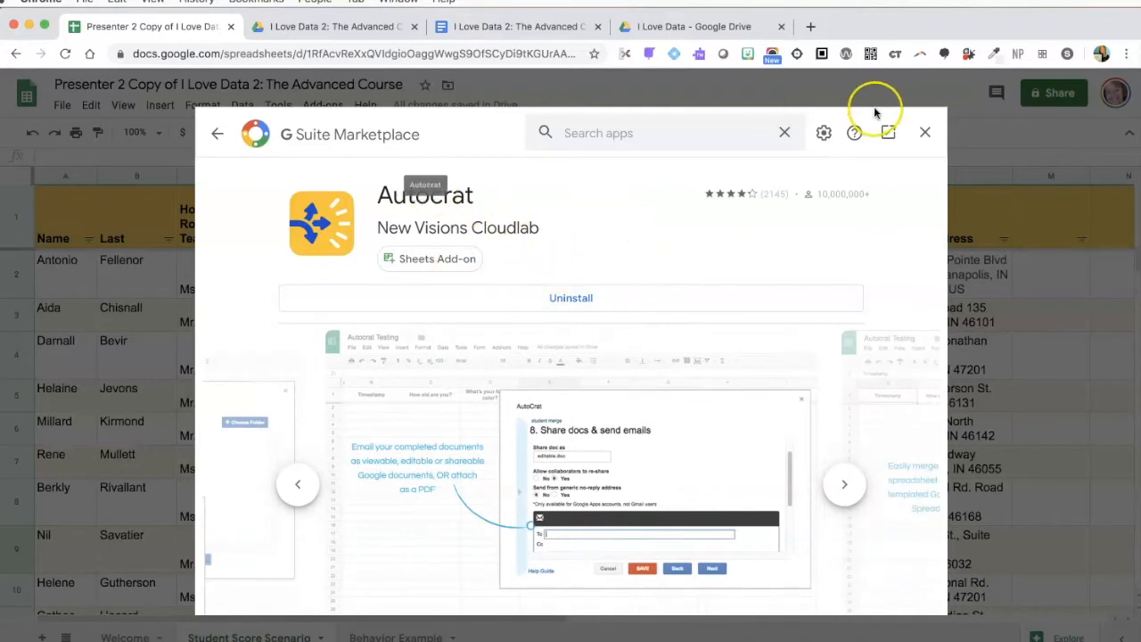
{"action": "left_click", "coordinate": [926, 134]}
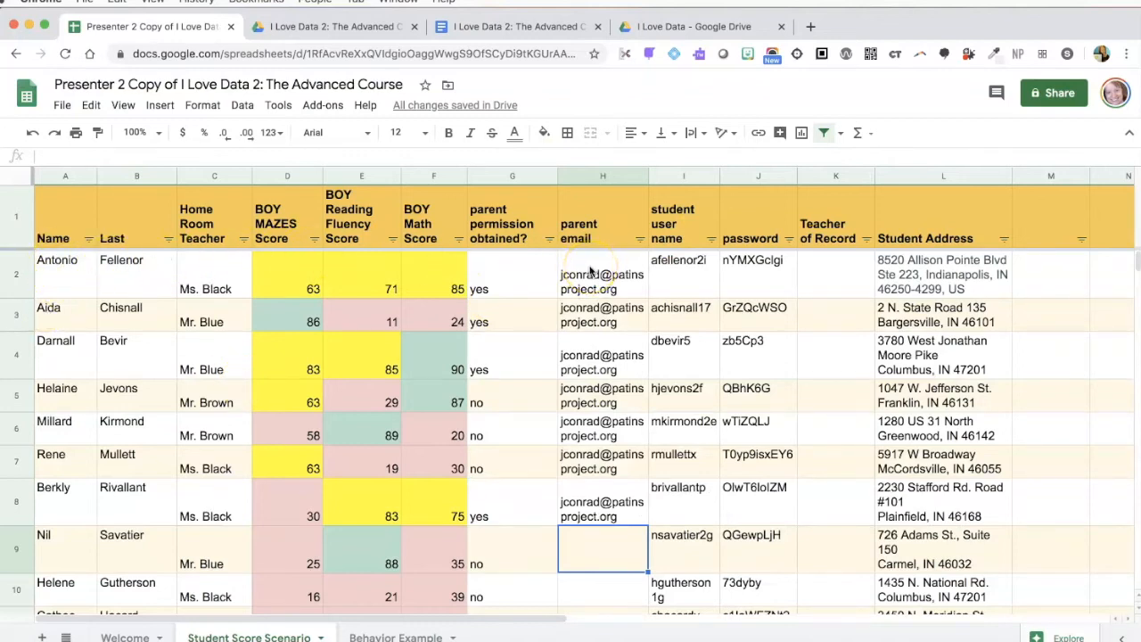
Open the progress report template in full-screen view and highlight the <<name>> tag's brackets
{"action": "left_click", "coordinate": [513, 26]}
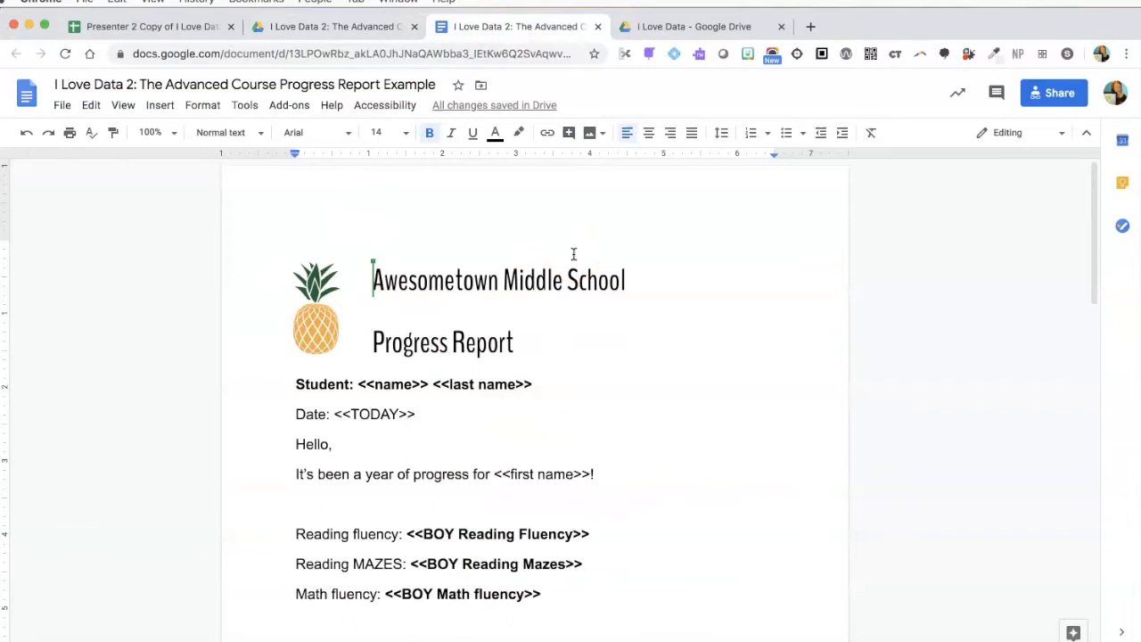
{"action": "left_click", "coordinate": [436, 284]}
{"action": "key", "text": "ctrl+shift+f"}
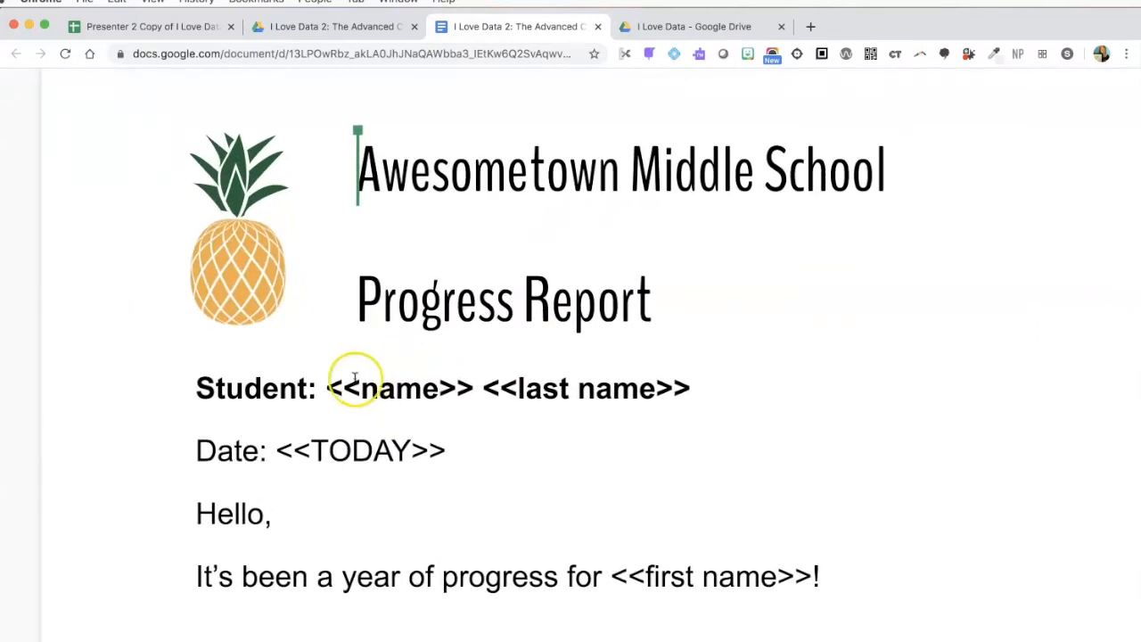
{"action": "left_click_drag", "start_coordinate": [362, 387], "coordinate": [331, 388]}
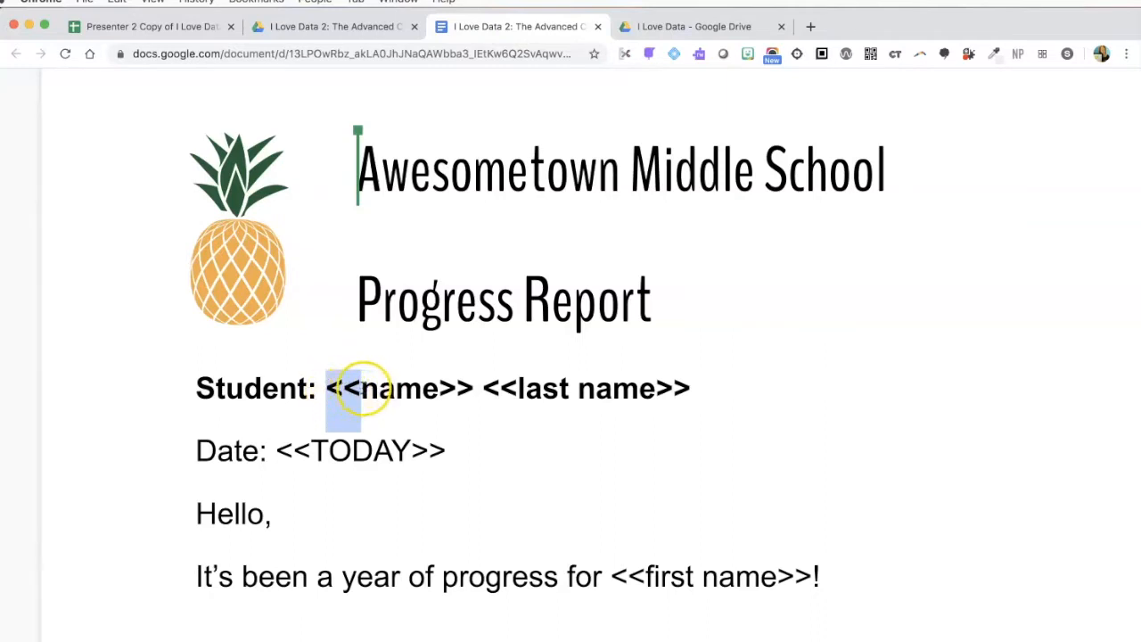
{"action": "left_click_drag", "start_coordinate": [439, 389], "coordinate": [473, 389]}
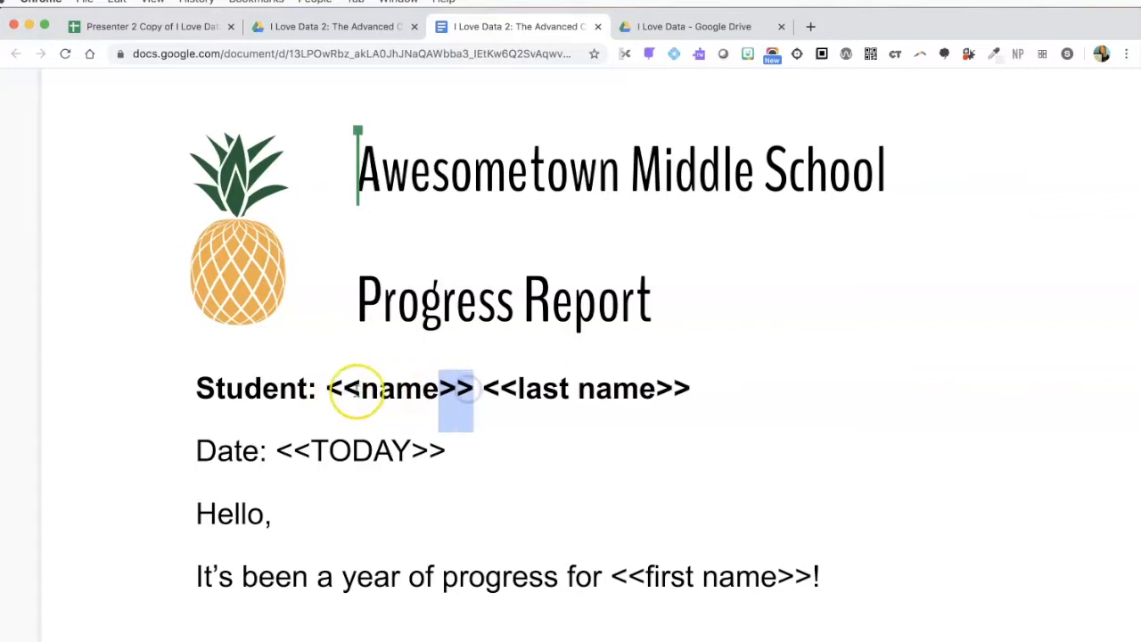
{"action": "left_click_drag", "start_coordinate": [361, 390], "coordinate": [326, 388]}
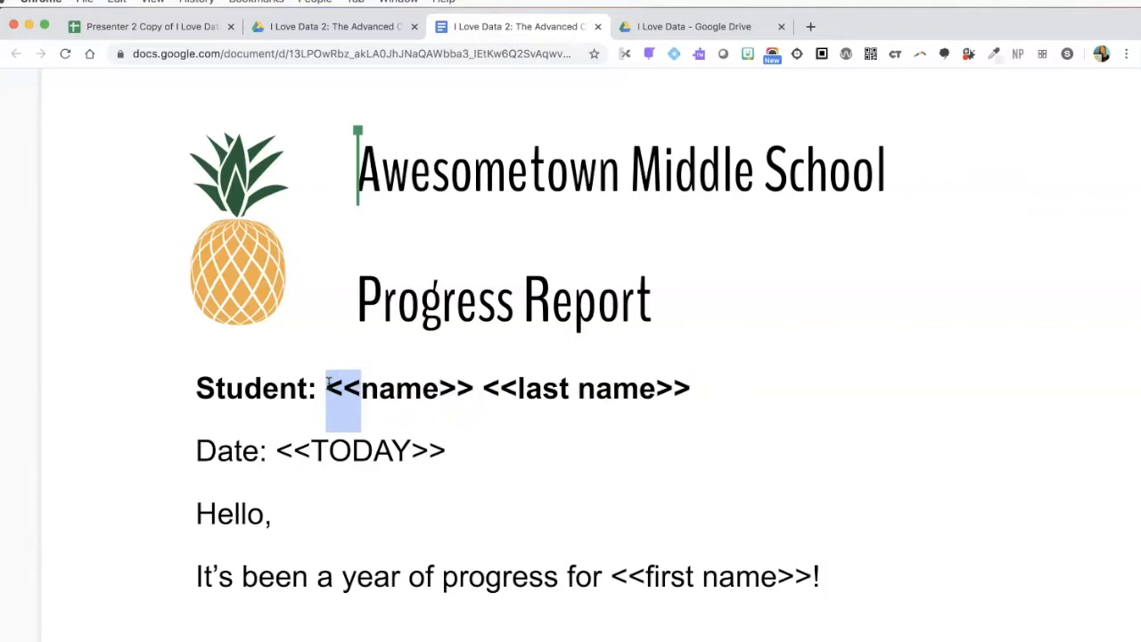
{"action": "left_click", "coordinate": [397, 389]}
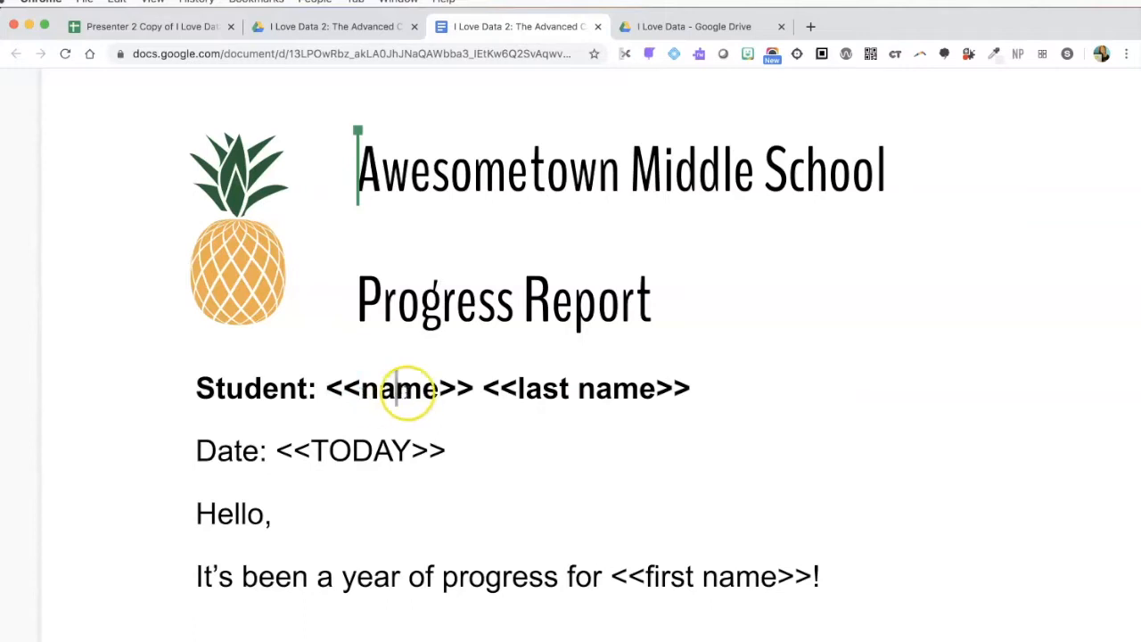
Highlight the brackets of the <<TODAY>> tag, then scroll down the template
{"action": "left_click", "coordinate": [312, 455]}
{"action": "left_click_drag", "start_coordinate": [313, 455], "coordinate": [406, 440]}
{"action": "left_click", "coordinate": [323, 450]}
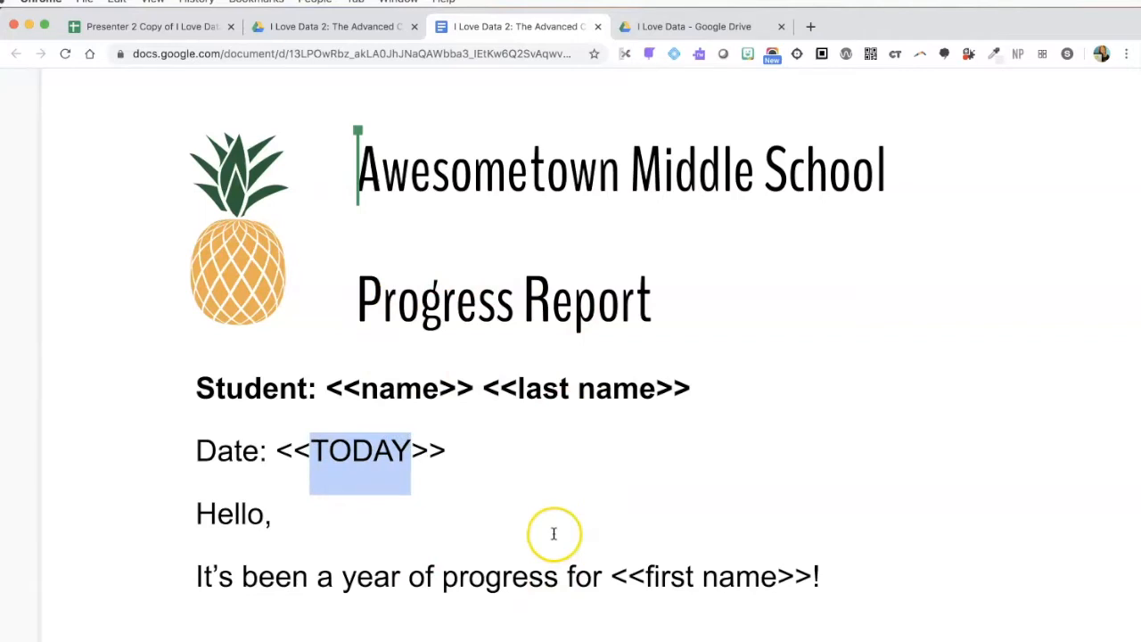
{"action": "left_click", "coordinate": [441, 389]}
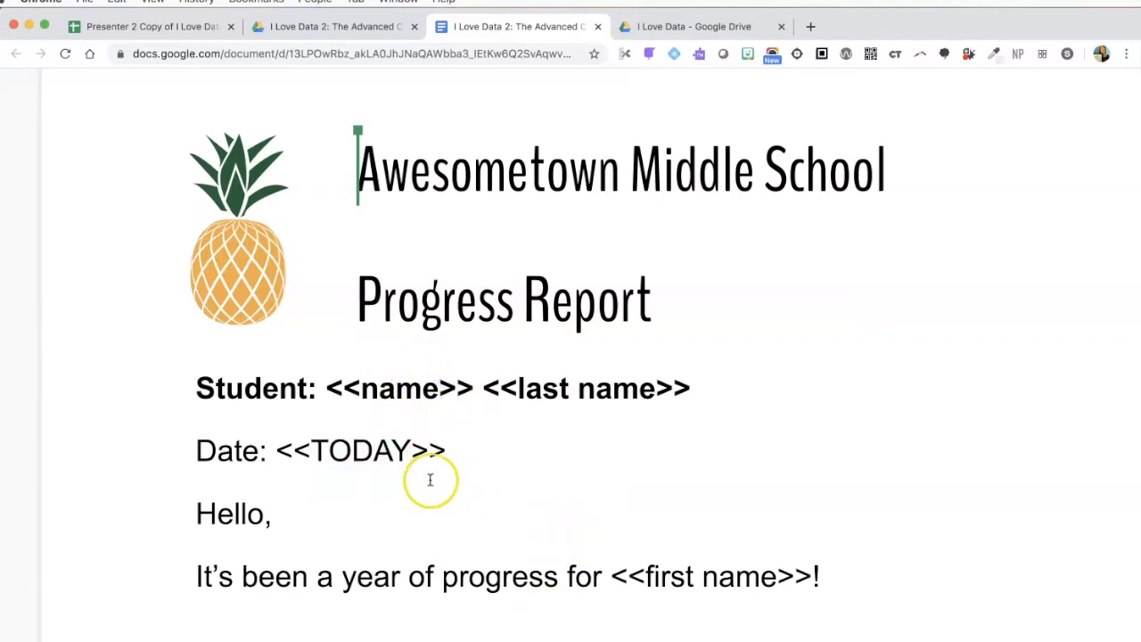
{"action": "scroll", "coordinate": [430, 473], "scroll_direction": "down", "scroll_amount": 2}
{"action": "scroll", "coordinate": [499, 451], "scroll_direction": "down", "scroll_amount": 2}
{"action": "scroll", "coordinate": [627, 413], "scroll_direction": "down", "scroll_amount": 3}
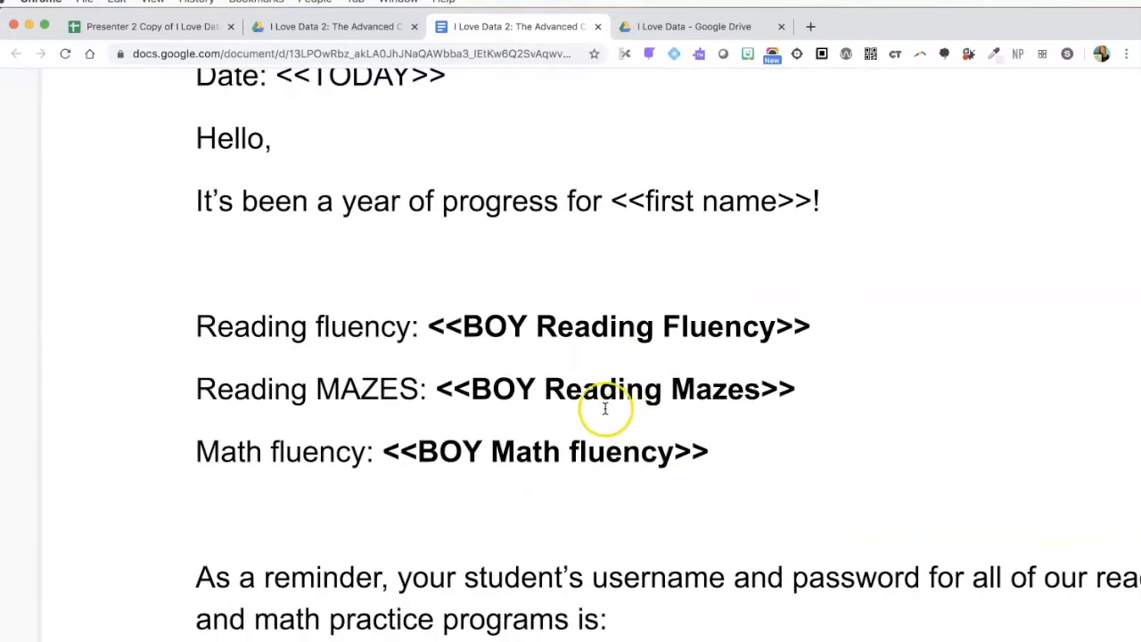
Select the <<BOY Reading Fluency>> tag and compare it with the sheet's column headers
{"action": "left_click", "coordinate": [465, 326]}
{"action": "double_click", "coordinate": [466, 326]}
{"action": "left_click_drag", "start_coordinate": [465, 326], "coordinate": [776, 327]}
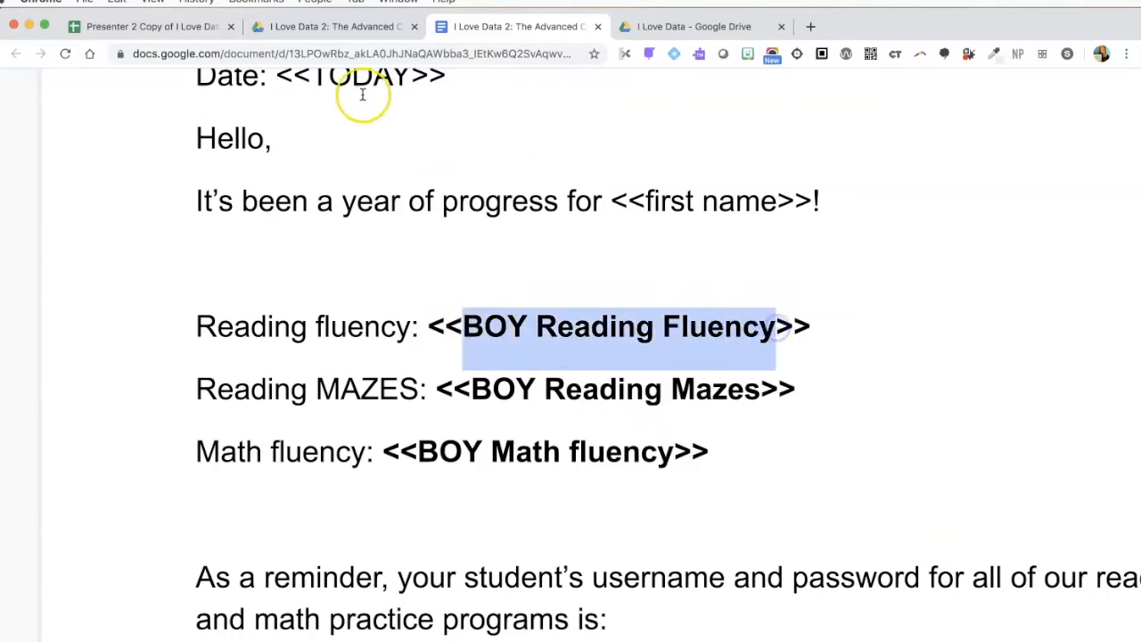
{"action": "left_click", "coordinate": [165, 26]}
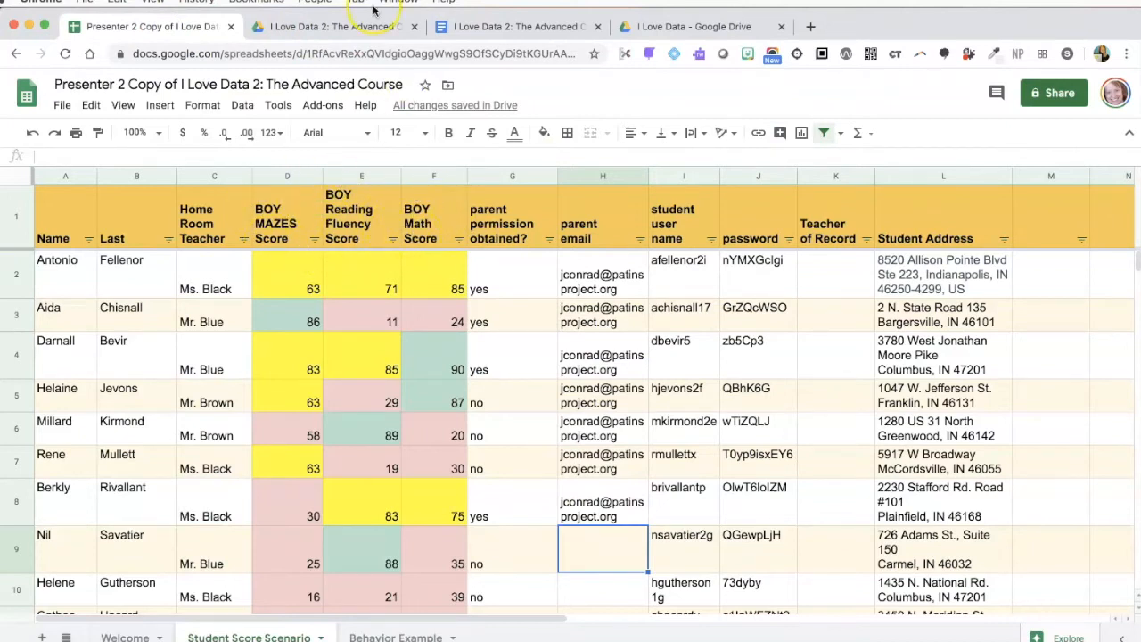
{"action": "left_click", "coordinate": [495, 26]}
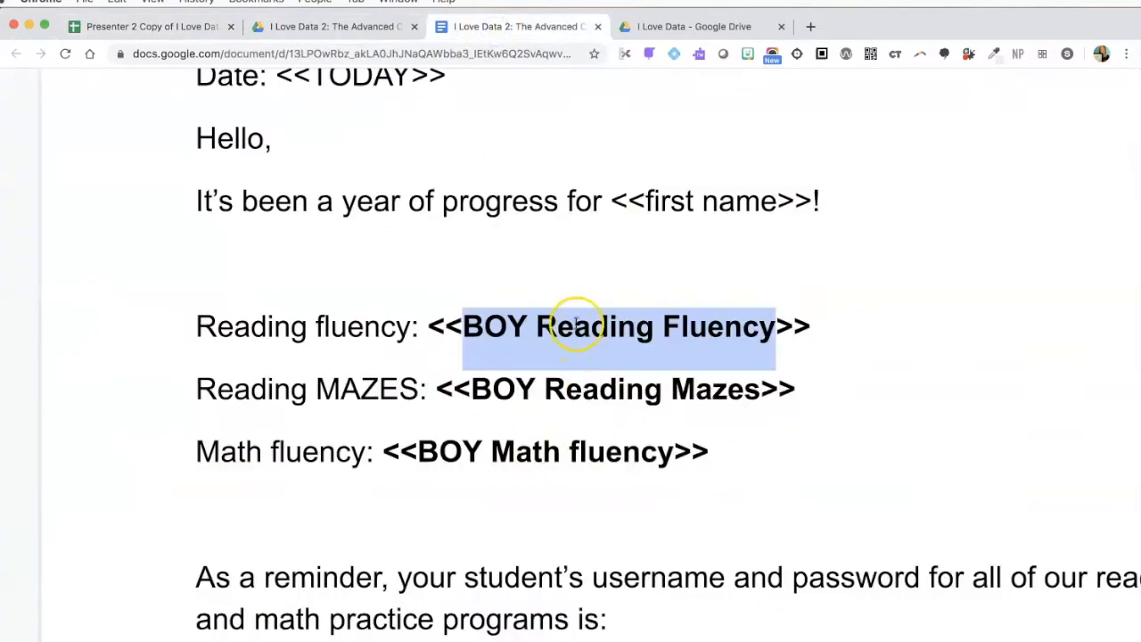
{"action": "scroll", "coordinate": [512, 457], "scroll_direction": "down", "scroll_amount": 5}
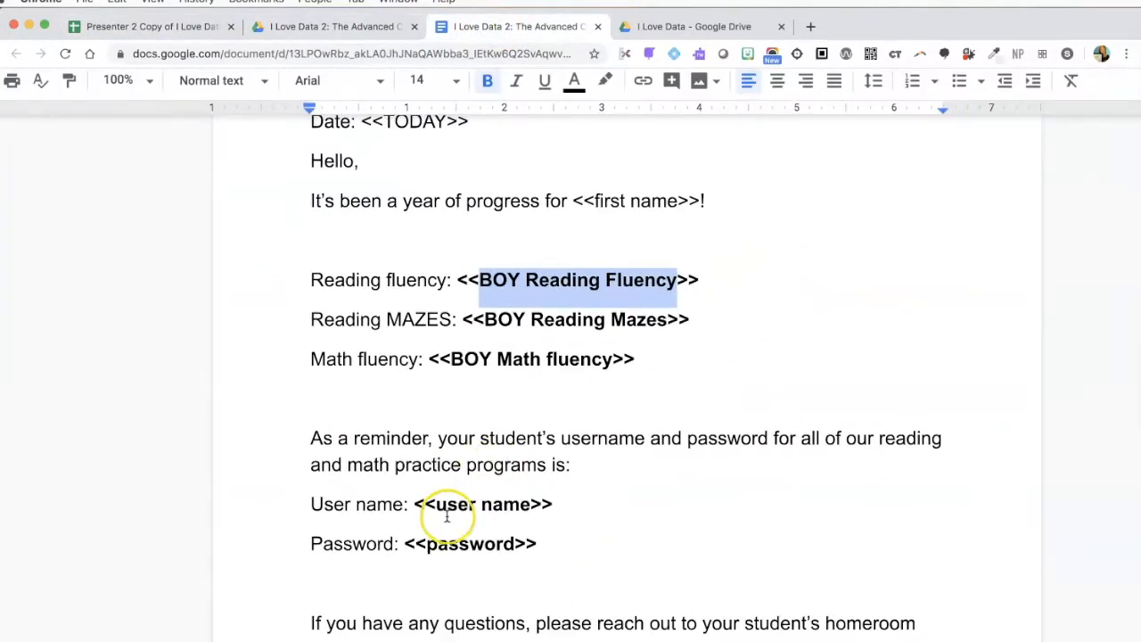
{"action": "scroll", "coordinate": [472, 558], "scroll_direction": "down", "scroll_amount": 5}
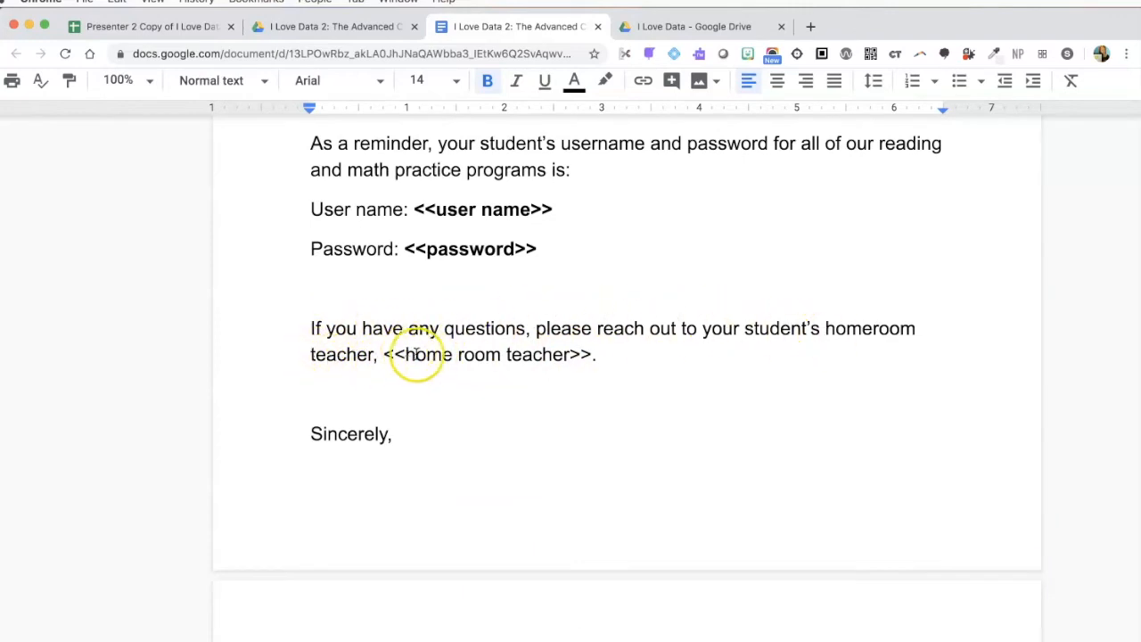
Select the <<home room teacher>> tag name, then go back to the student spreadsheet
{"action": "left_click", "coordinate": [406, 354]}
{"action": "left_click_drag", "start_coordinate": [406, 354], "coordinate": [569, 355]}
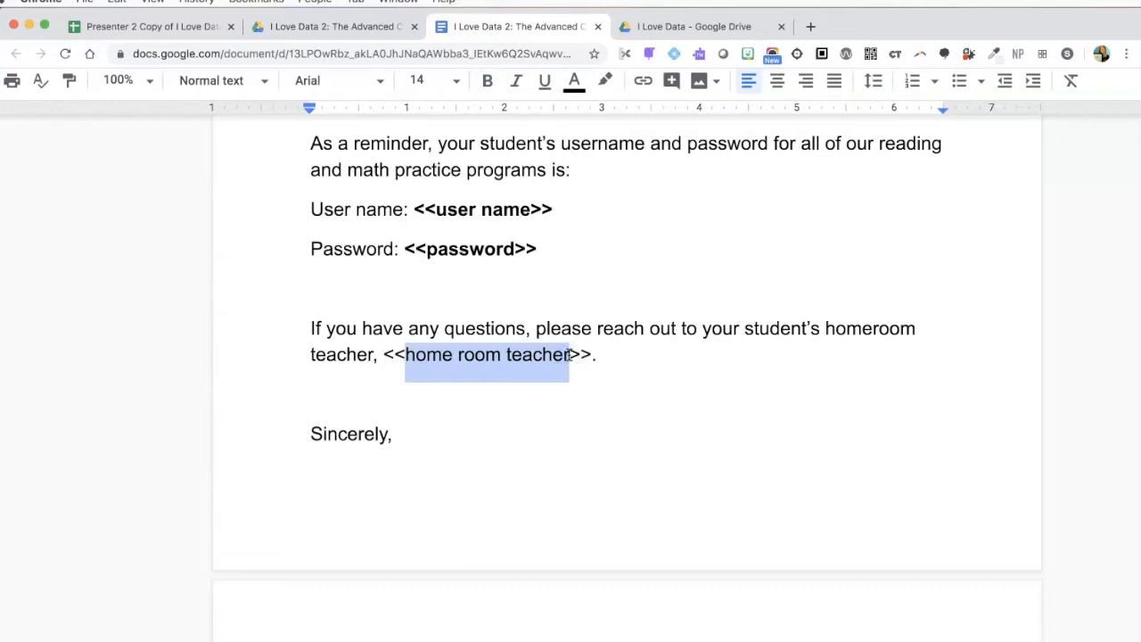
{"action": "scroll", "coordinate": [420, 303], "scroll_direction": "up", "scroll_amount": 6}
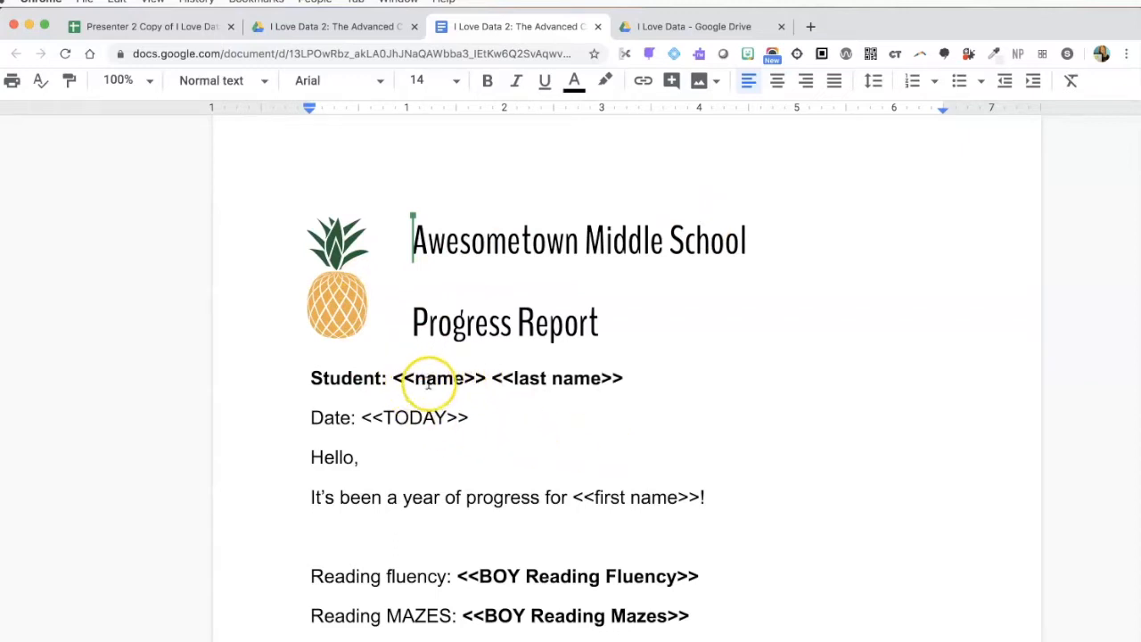
{"action": "left_click", "coordinate": [152, 25]}
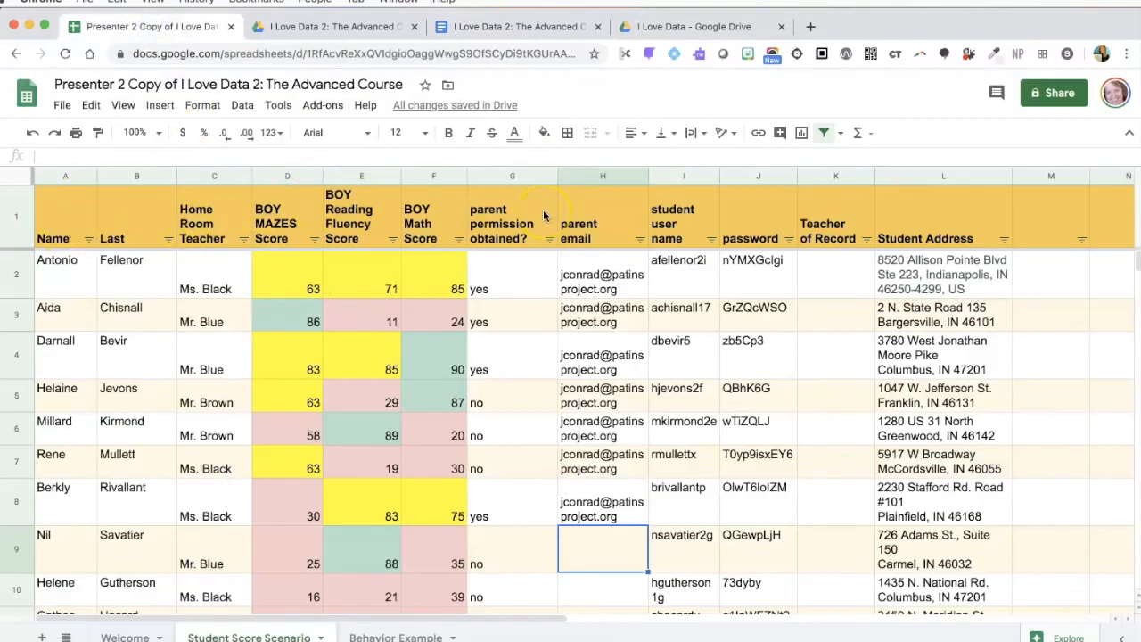
Launch AutoCrat from Add-ons, create a new job named '4/4/2020 Demo job', and continue
{"action": "left_click", "coordinate": [330, 106]}
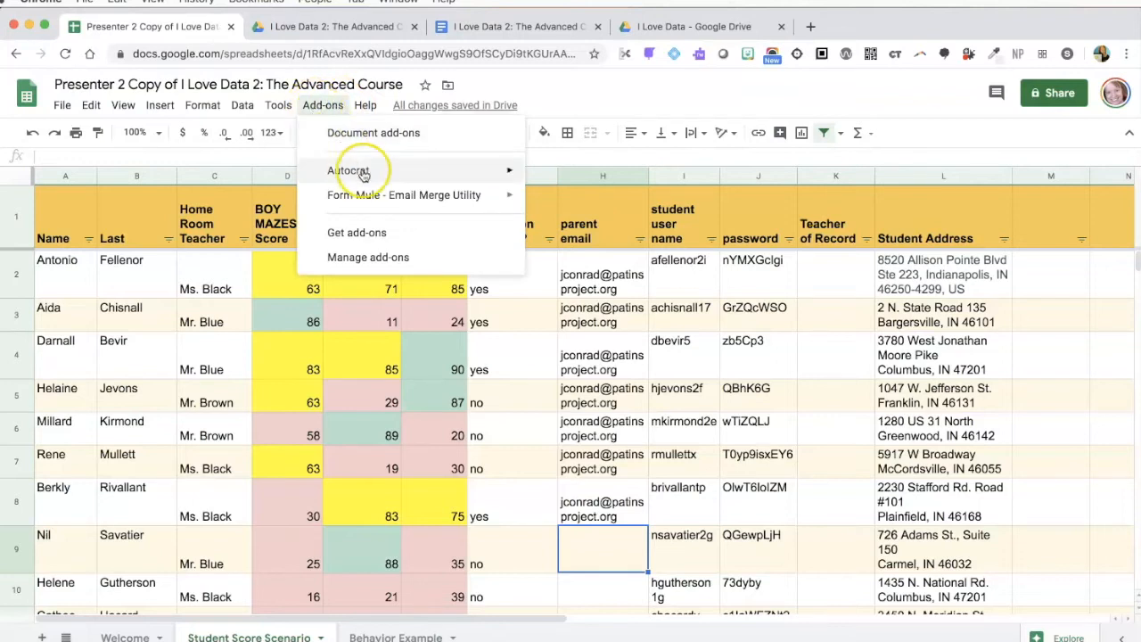
{"action": "mouse_move", "coordinate": [352, 170]}
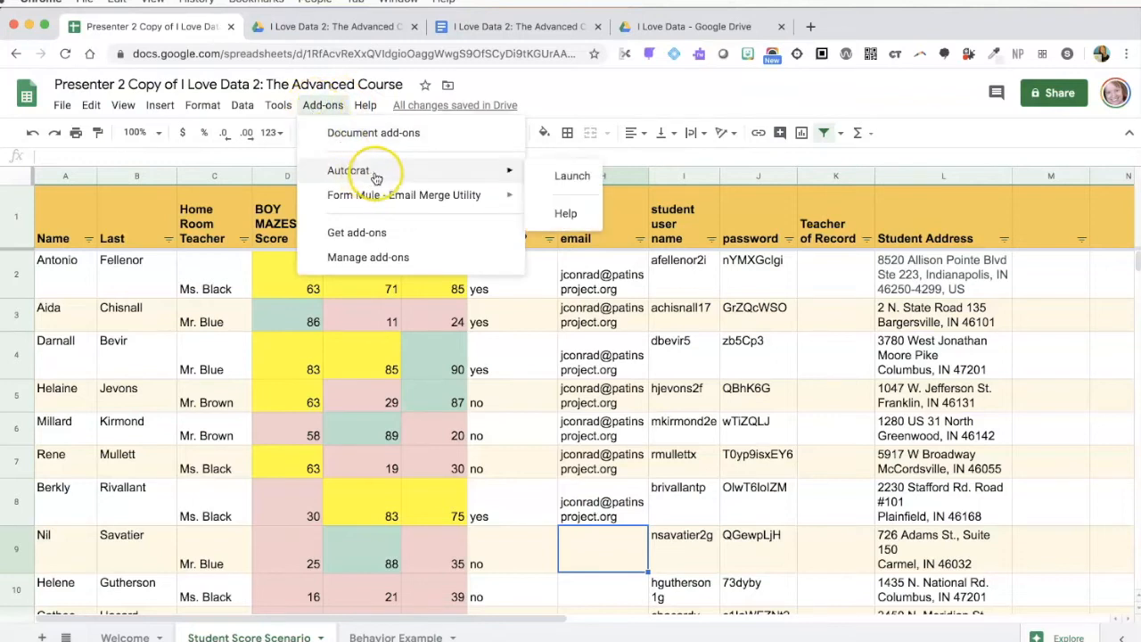
{"action": "left_click", "coordinate": [575, 175]}
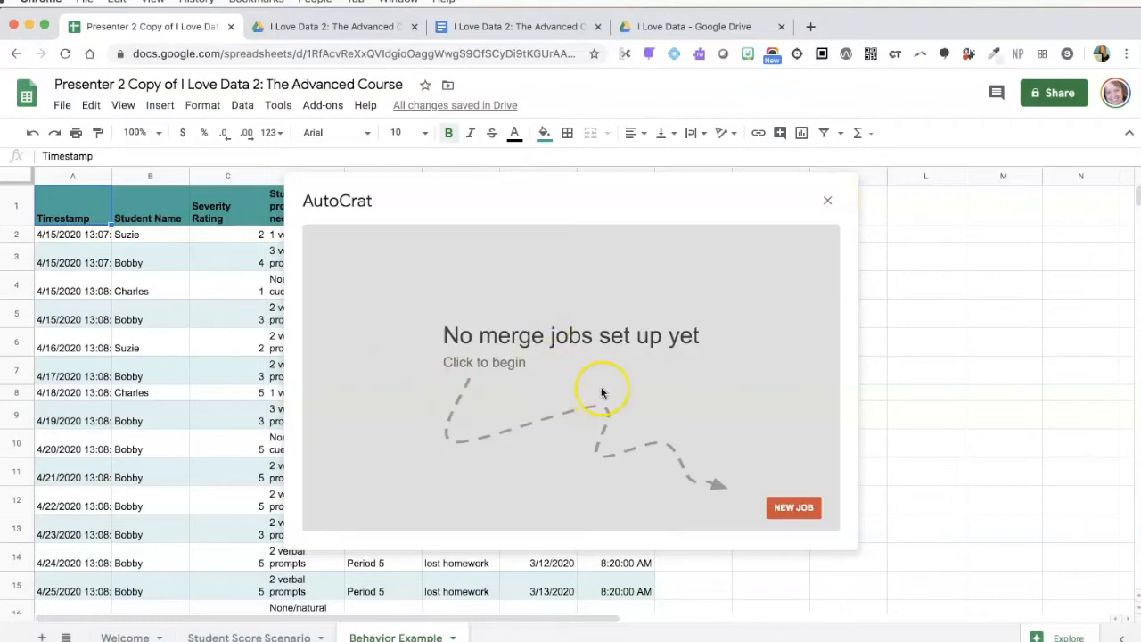
{"action": "left_click", "coordinate": [794, 507]}
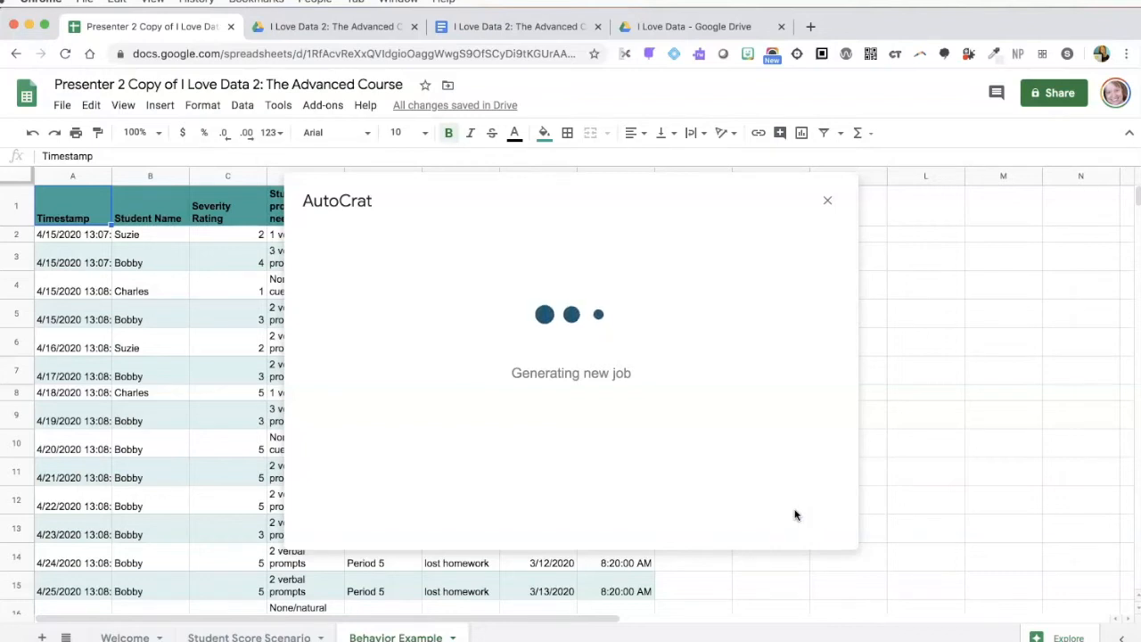
{"action": "left_click", "coordinate": [553, 379]}
{"action": "left_click", "coordinate": [428, 294]}
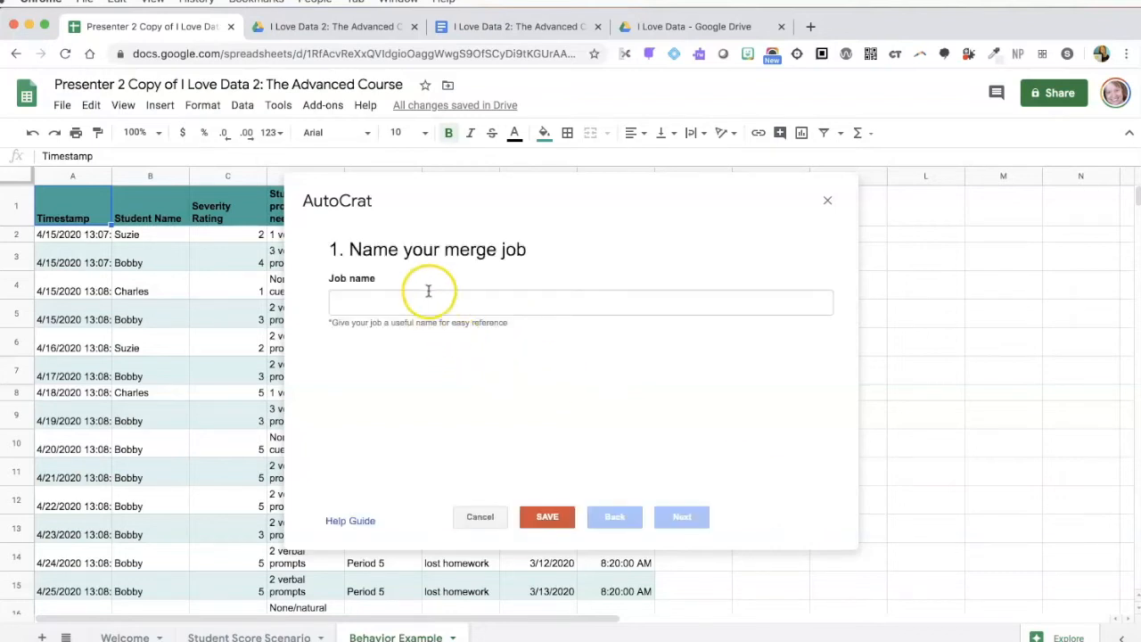
{"action": "type", "text": "4/4/2020"}
{"action": "left_click", "coordinate": [474, 298]}
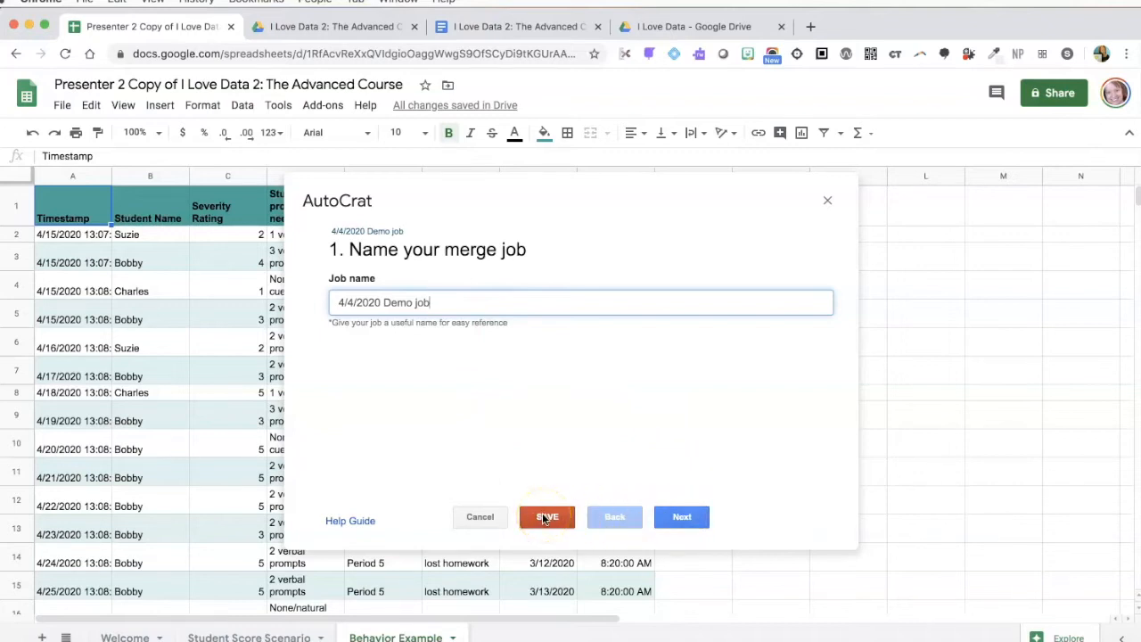
{"action": "left_click", "coordinate": [682, 518]}
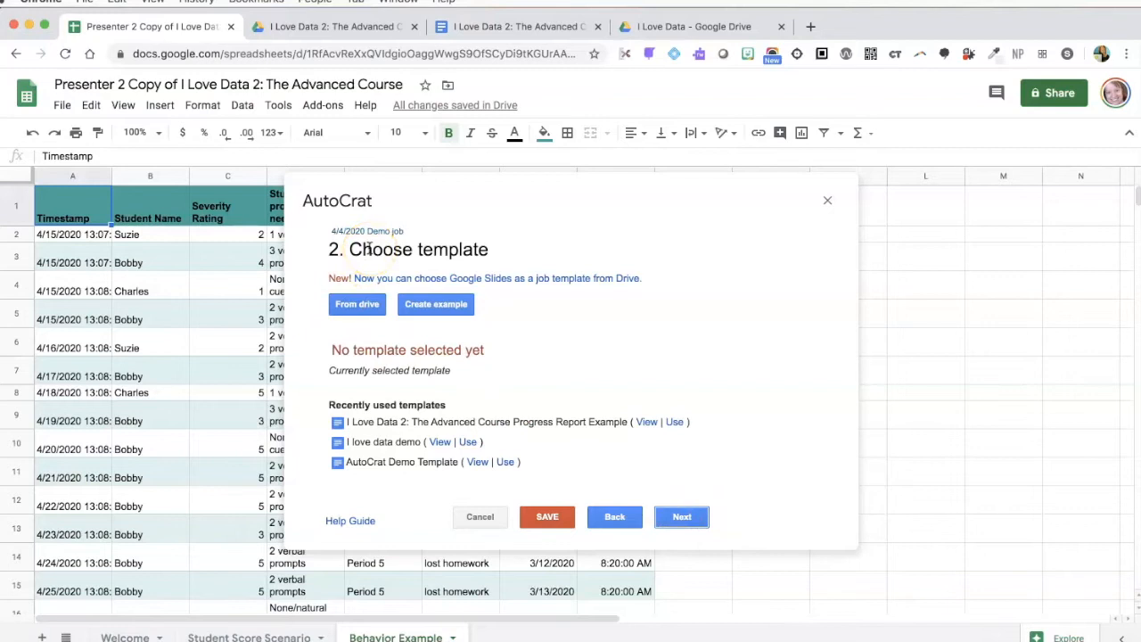
Choose the Progress Report Example doc from Drive as the template and proceed to tag mapping
{"action": "left_click", "coordinate": [350, 310]}
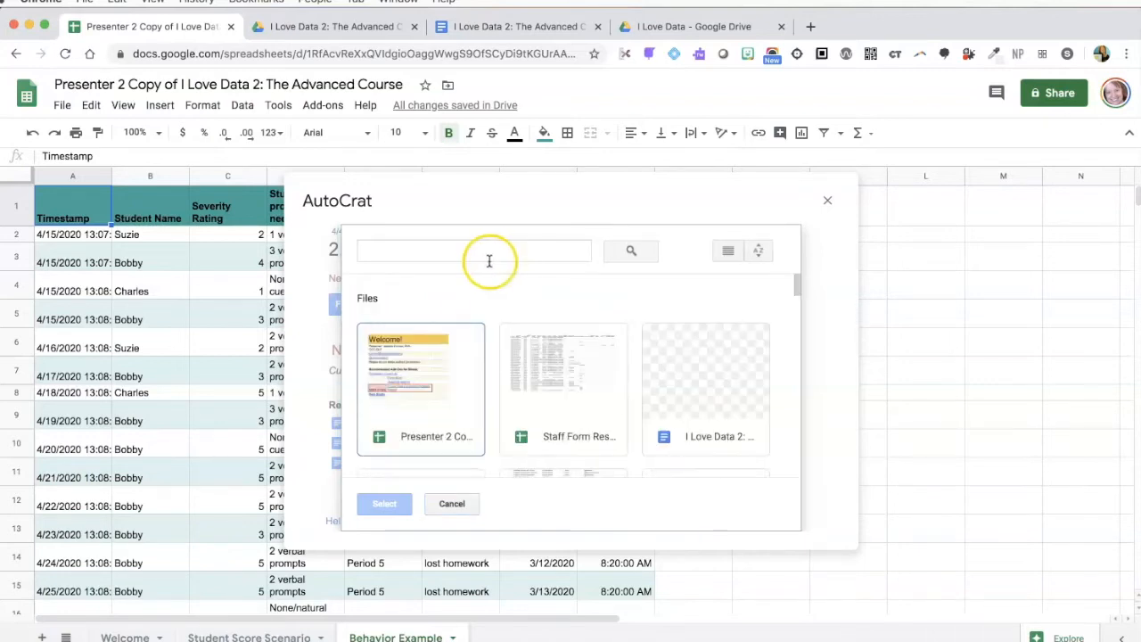
{"action": "left_click", "coordinate": [718, 385]}
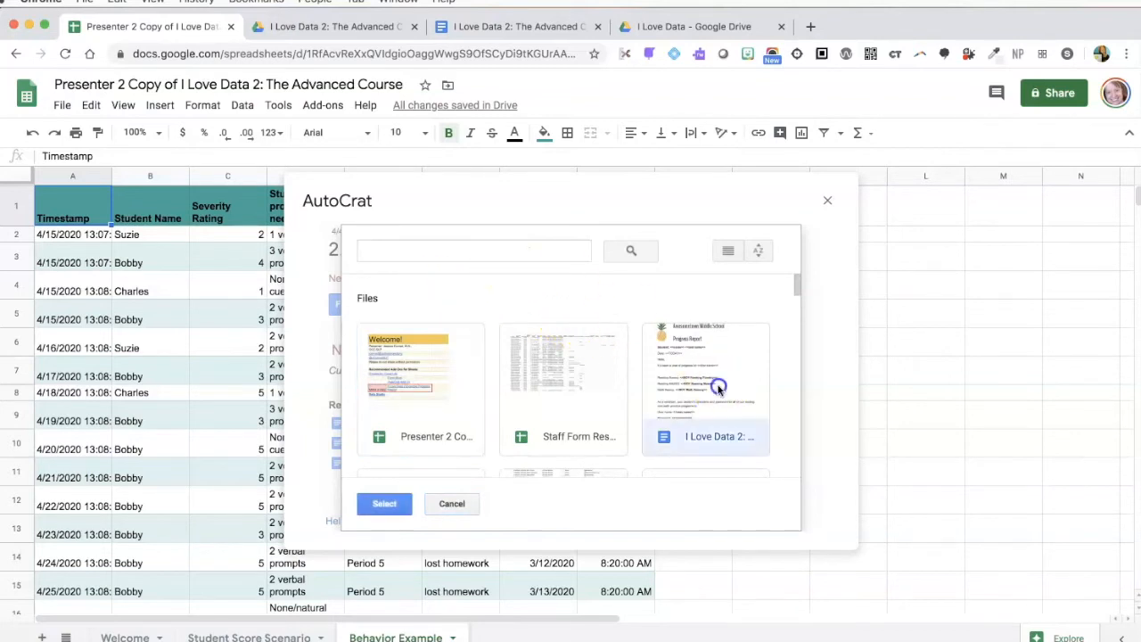
{"action": "left_click", "coordinate": [384, 504]}
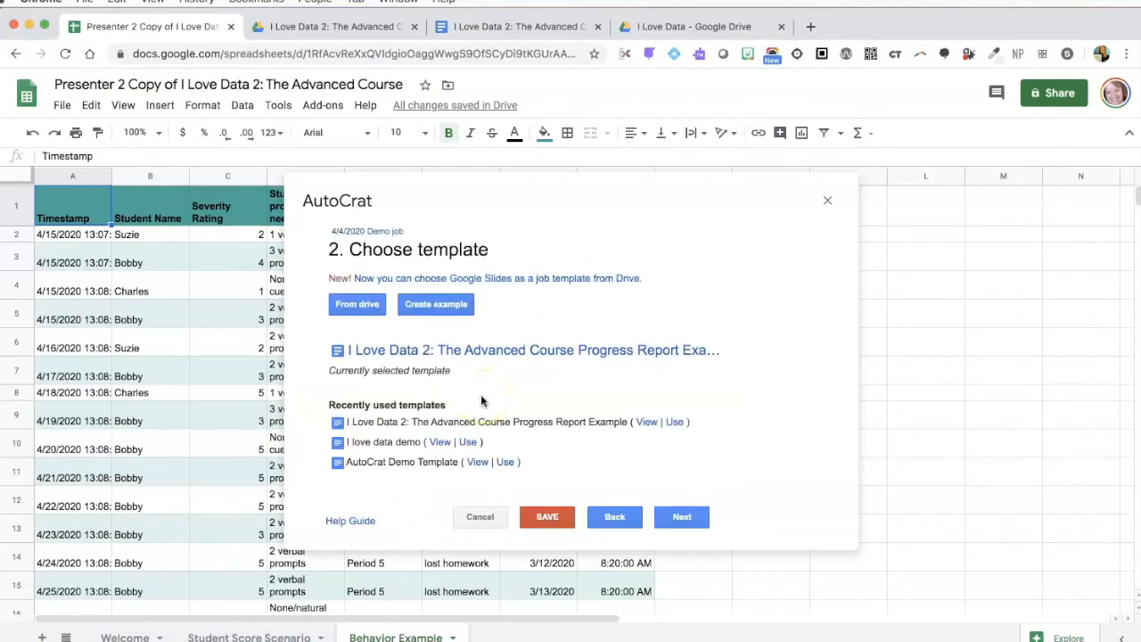
{"action": "left_click", "coordinate": [682, 519]}
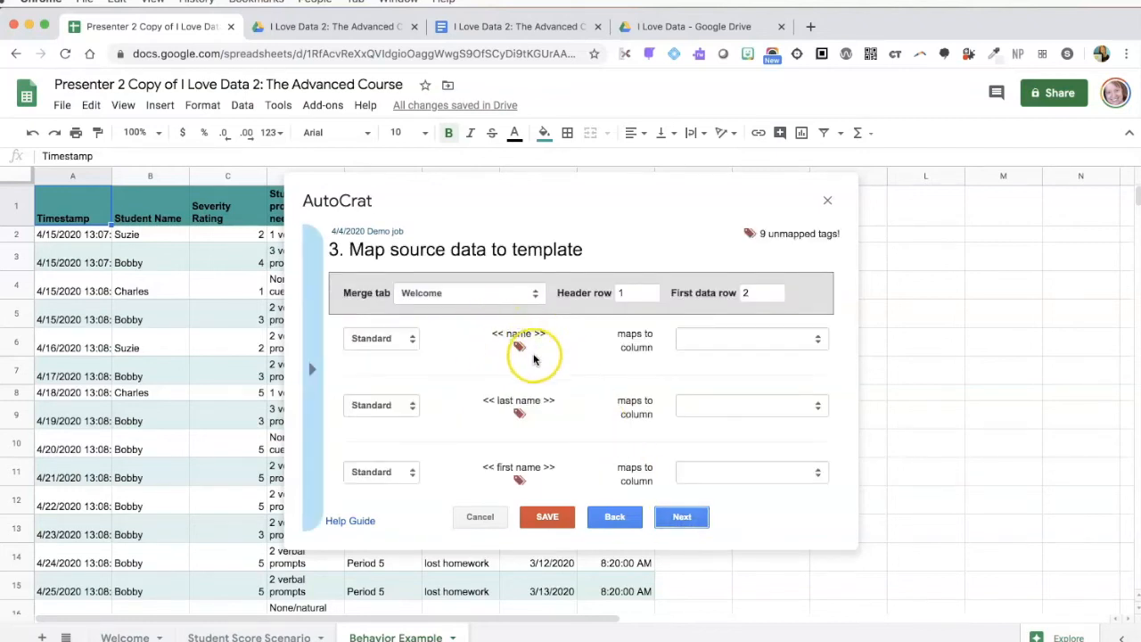
Check the template's tags and set Student Score Scenario as the merge tab
{"action": "scroll", "coordinate": [550, 401], "scroll_direction": "down", "scroll_amount": 5}
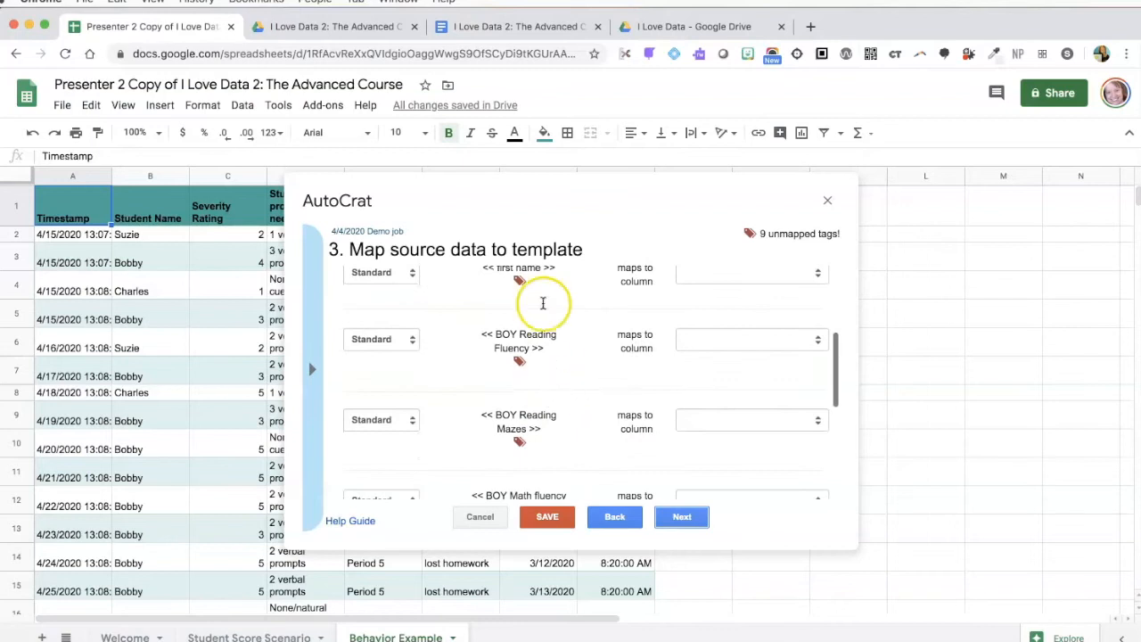
{"action": "left_click", "coordinate": [505, 32]}
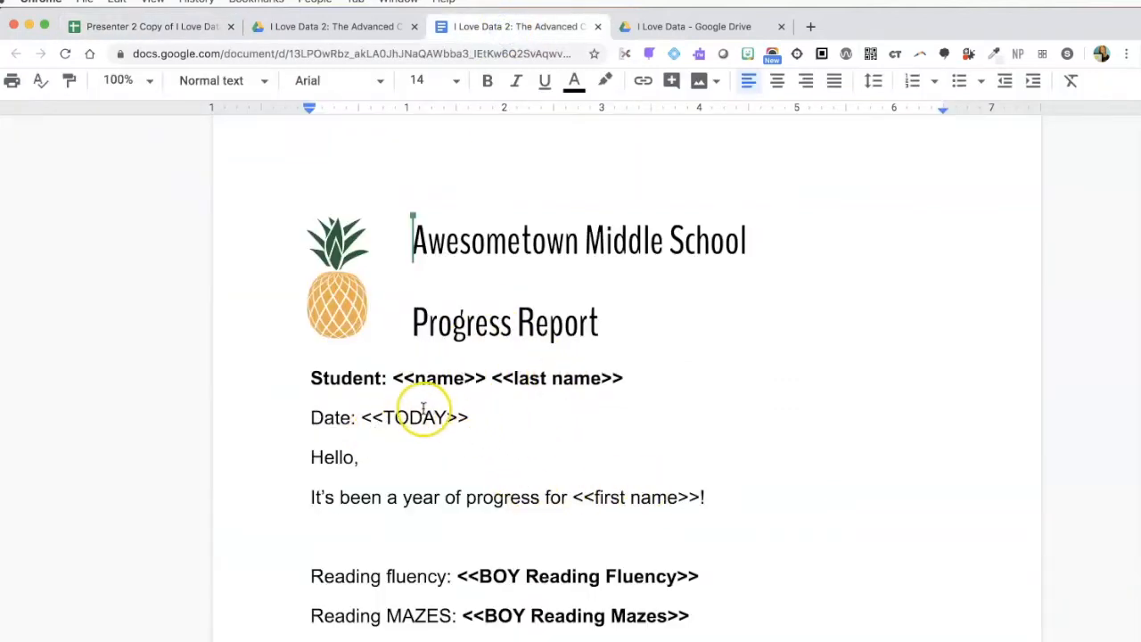
{"action": "left_click", "coordinate": [168, 27]}
{"action": "scroll", "coordinate": [591, 348], "scroll_direction": "up", "scroll_amount": 5}
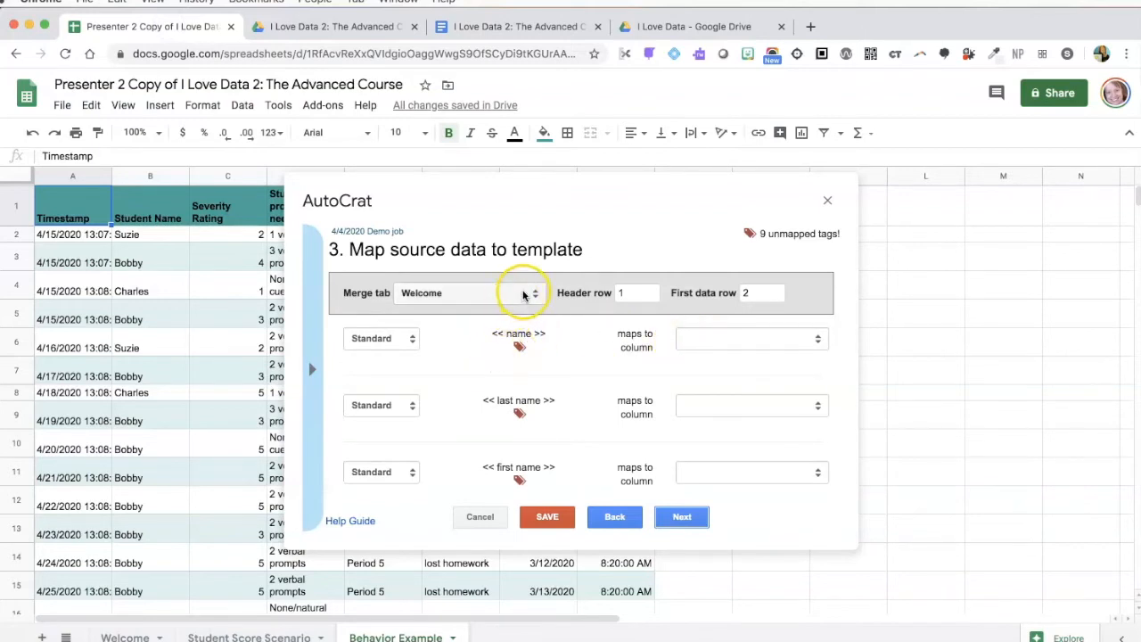
{"action": "left_click", "coordinate": [459, 302]}
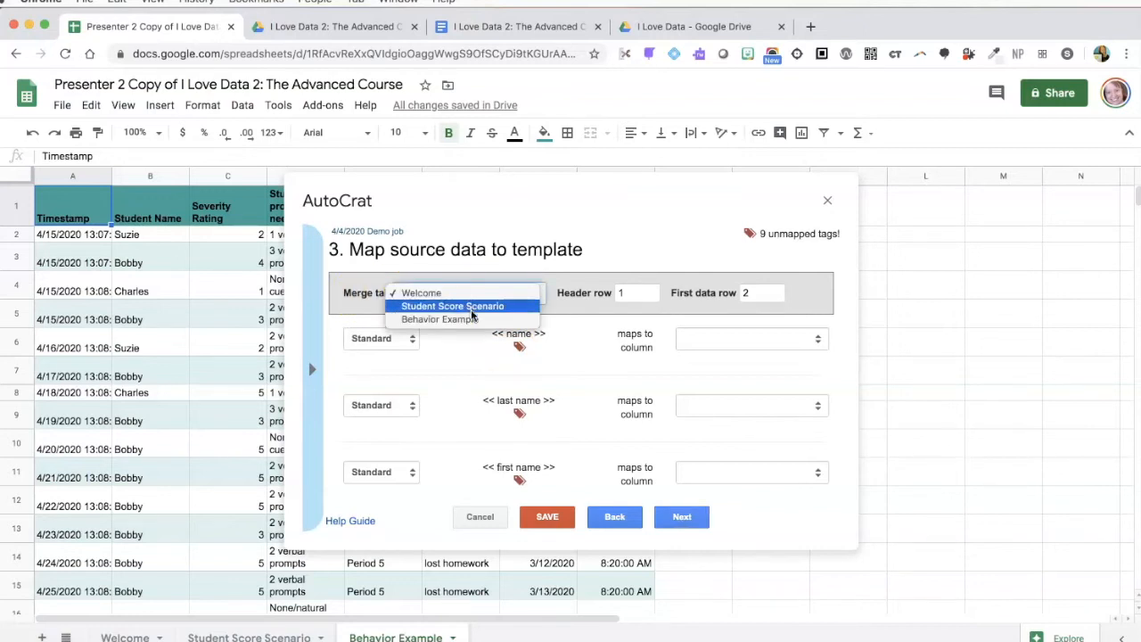
{"action": "left_click", "coordinate": [426, 306]}
{"action": "left_click", "coordinate": [223, 635]}
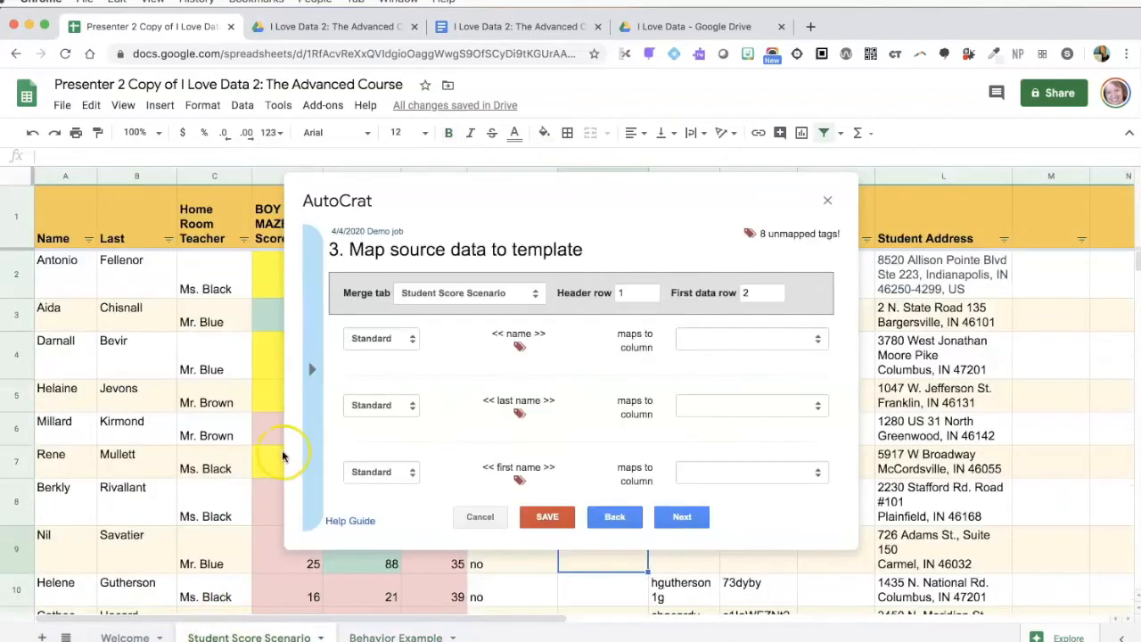
Map the name, last name and first name tags to the Name and Last columns
{"action": "left_click", "coordinate": [752, 338]}
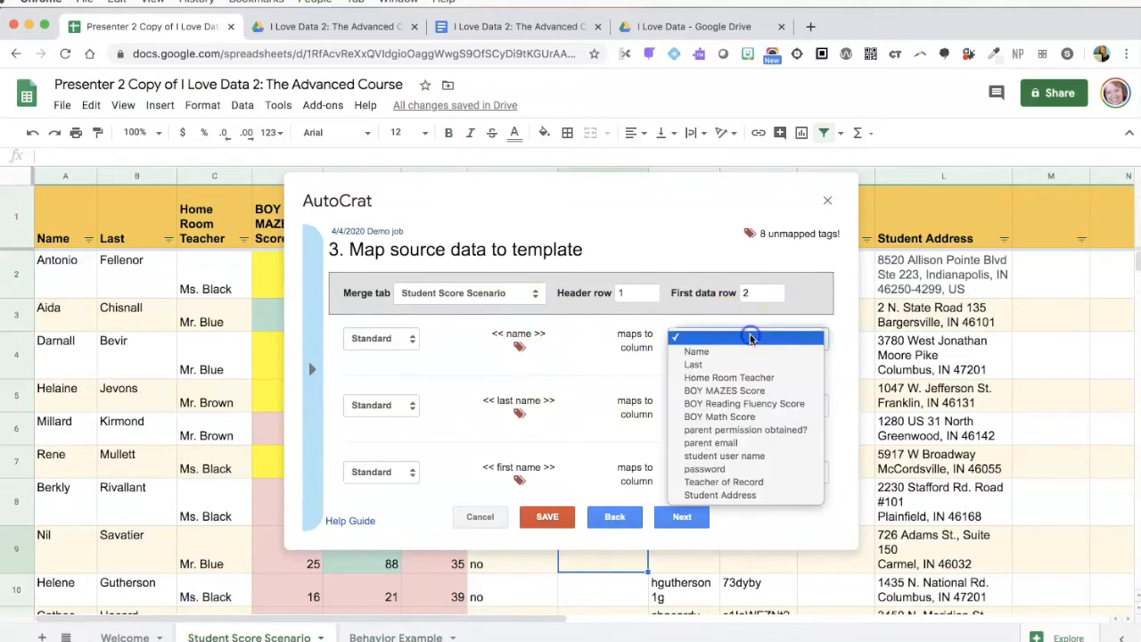
{"action": "left_click", "coordinate": [733, 353]}
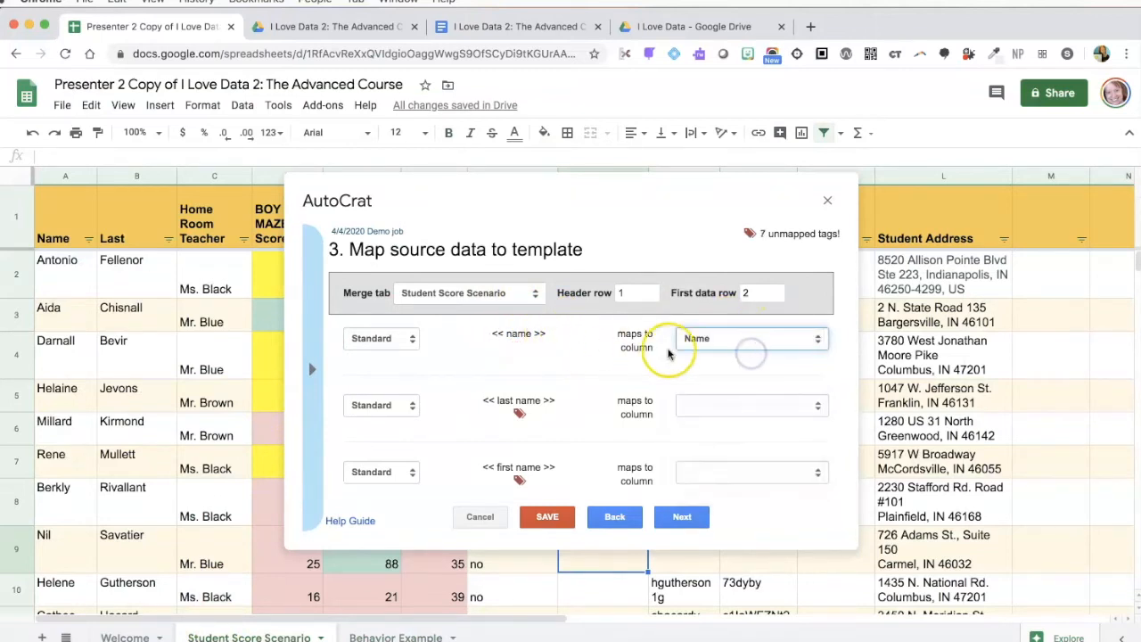
{"action": "left_click", "coordinate": [733, 402]}
{"action": "left_click", "coordinate": [719, 431]}
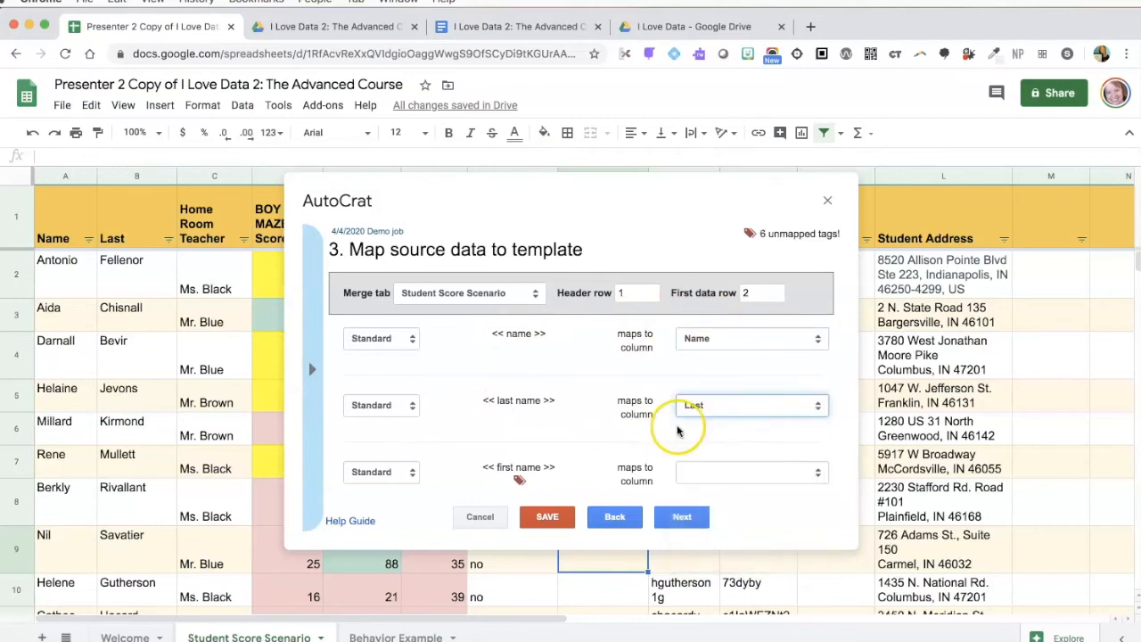
{"action": "scroll", "coordinate": [675, 420], "scroll_direction": "down", "scroll_amount": 3}
{"action": "left_click", "coordinate": [696, 355]}
{"action": "left_click", "coordinate": [700, 368]}
{"action": "scroll", "coordinate": [700, 368], "scroll_direction": "down", "scroll_amount": 2}
Map the BOY Reading Fluency, Reading Mazes, Math fluency and home room teacher tags to matching columns
{"action": "left_click", "coordinate": [731, 319]}
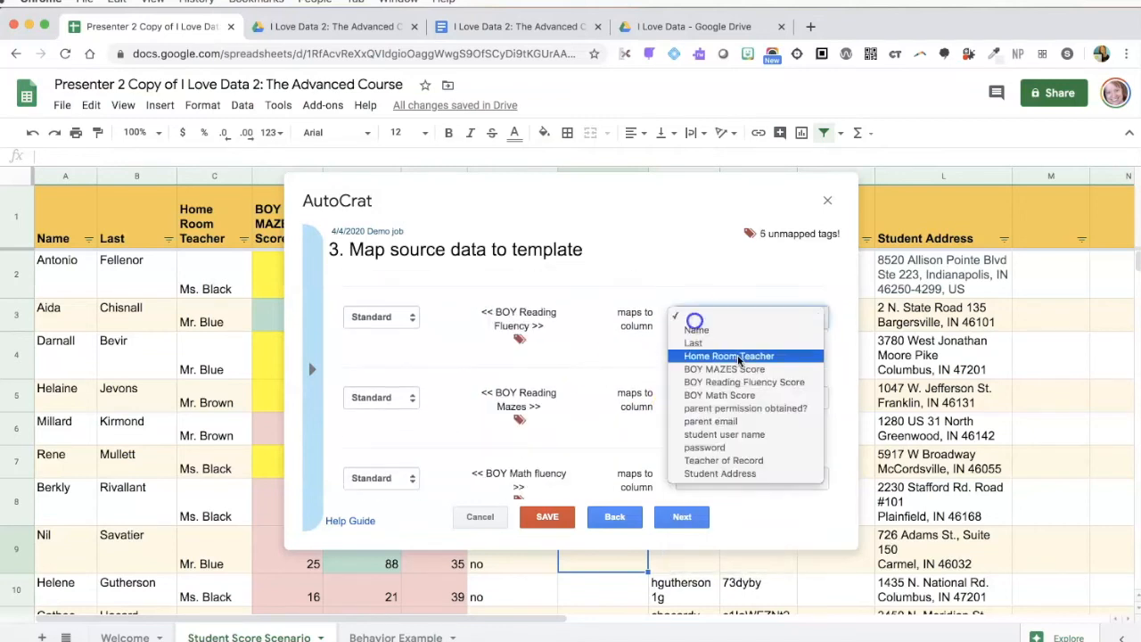
{"action": "left_click", "coordinate": [744, 383]}
{"action": "left_click", "coordinate": [726, 386]}
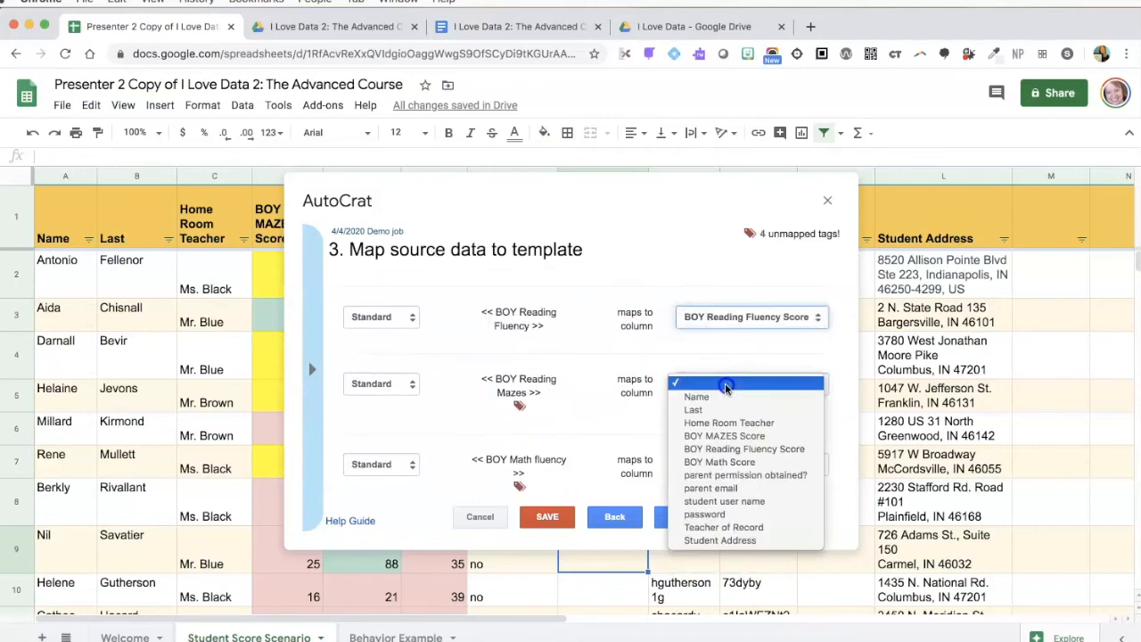
{"action": "left_click", "coordinate": [758, 436]}
{"action": "left_click", "coordinate": [717, 463]}
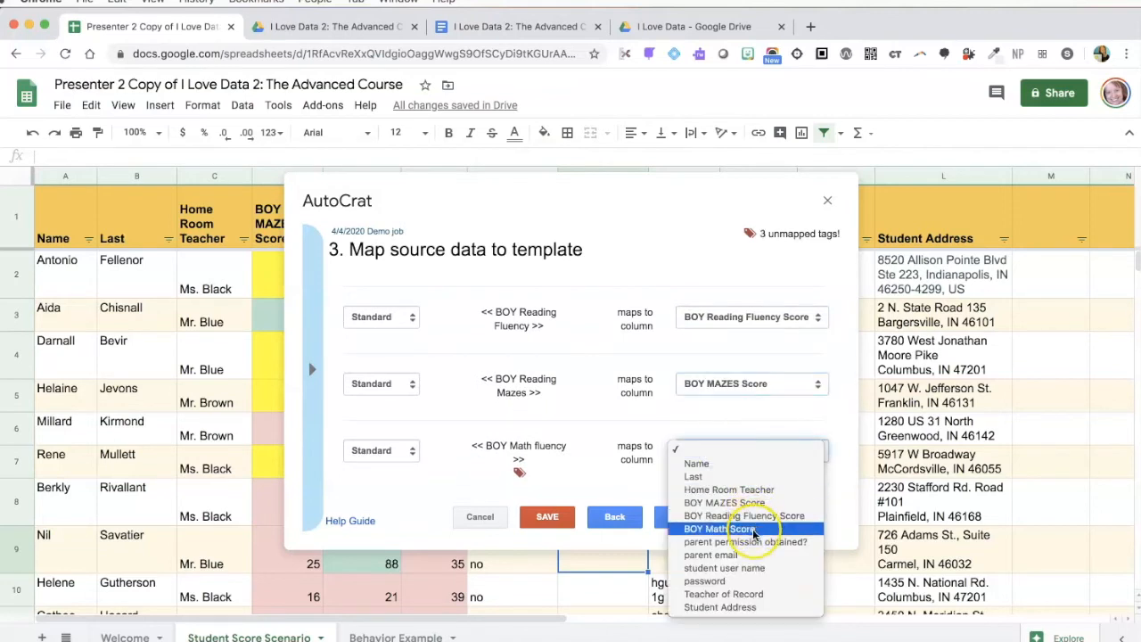
{"action": "left_click", "coordinate": [720, 521]}
{"action": "scroll", "coordinate": [752, 500], "scroll_direction": "down", "scroll_amount": 3}
{"action": "left_click", "coordinate": [742, 446]}
{"action": "left_click", "coordinate": [730, 482]}
Review the mappings and advance to the file settings step
{"action": "scroll", "coordinate": [649, 317], "scroll_direction": "up", "scroll_amount": 5}
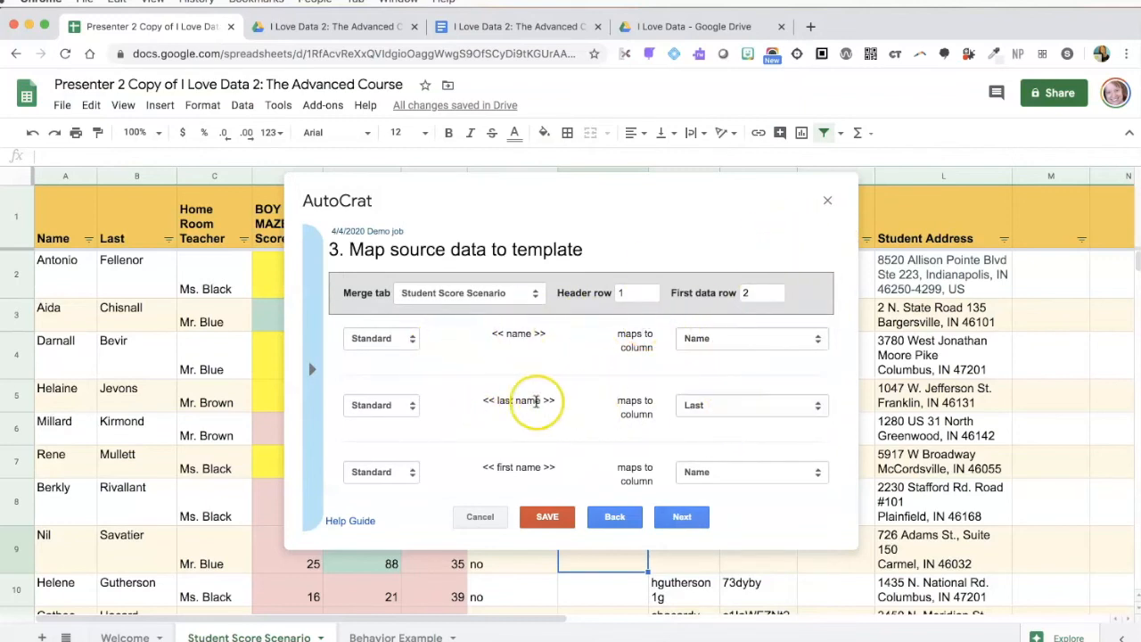
{"action": "scroll", "coordinate": [526, 405], "scroll_direction": "down", "scroll_amount": 5}
{"action": "scroll", "coordinate": [535, 401], "scroll_direction": "down", "scroll_amount": 5}
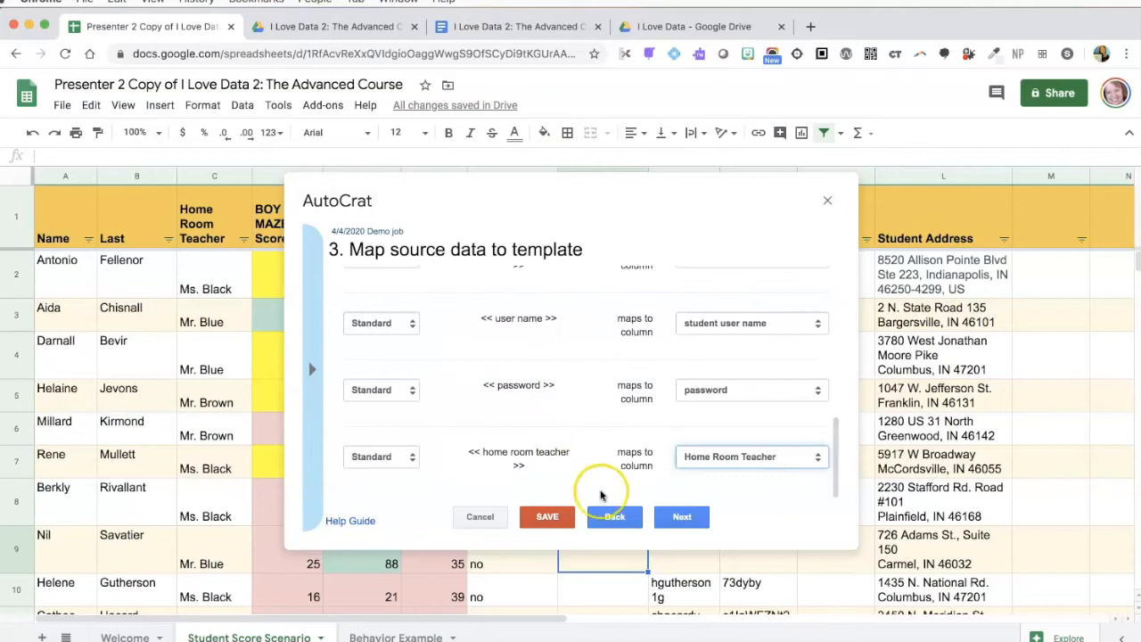
{"action": "left_click", "coordinate": [681, 517]}
{"action": "left_click", "coordinate": [357, 297]}
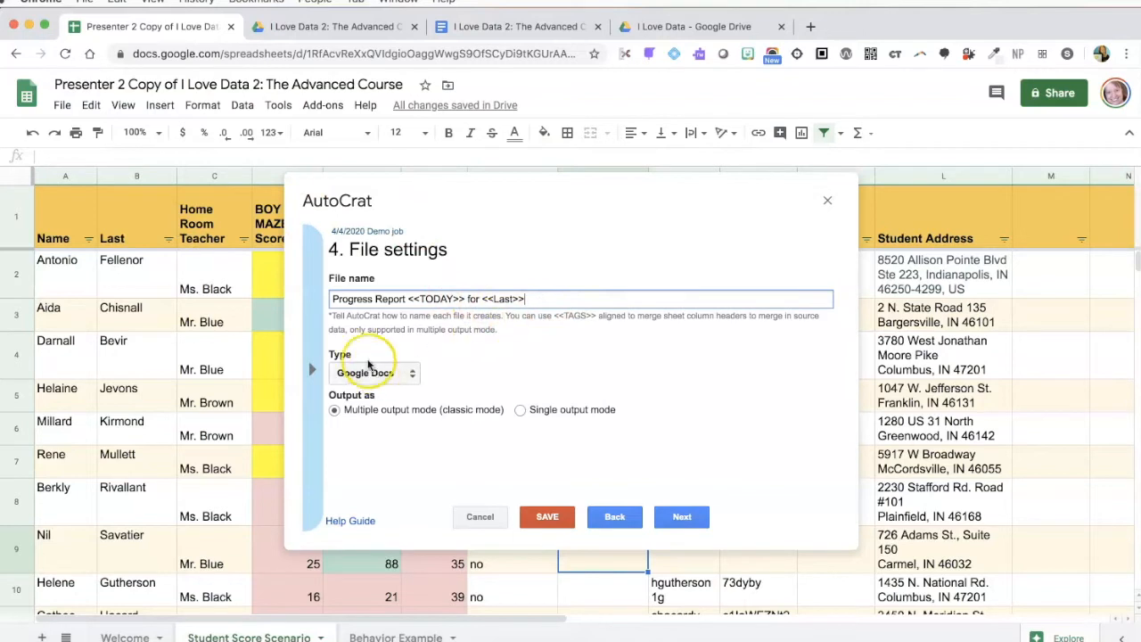
Keep Google Docs as the output type with multiple-file output mode, and advance past destination folders
{"action": "left_click", "coordinate": [415, 375]}
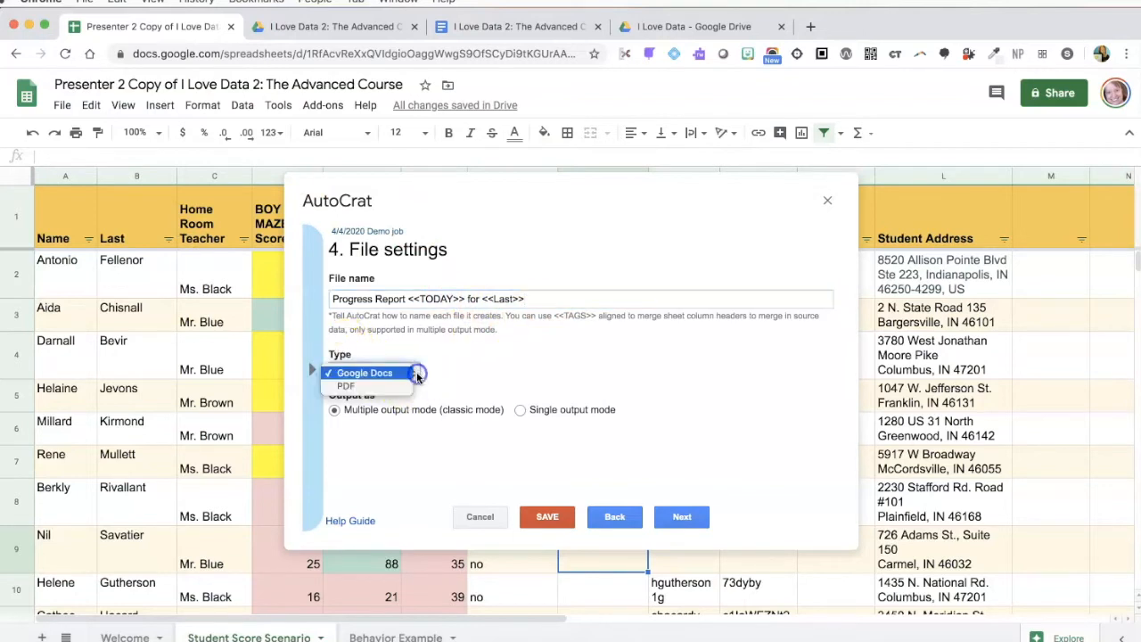
{"action": "left_click", "coordinate": [389, 373]}
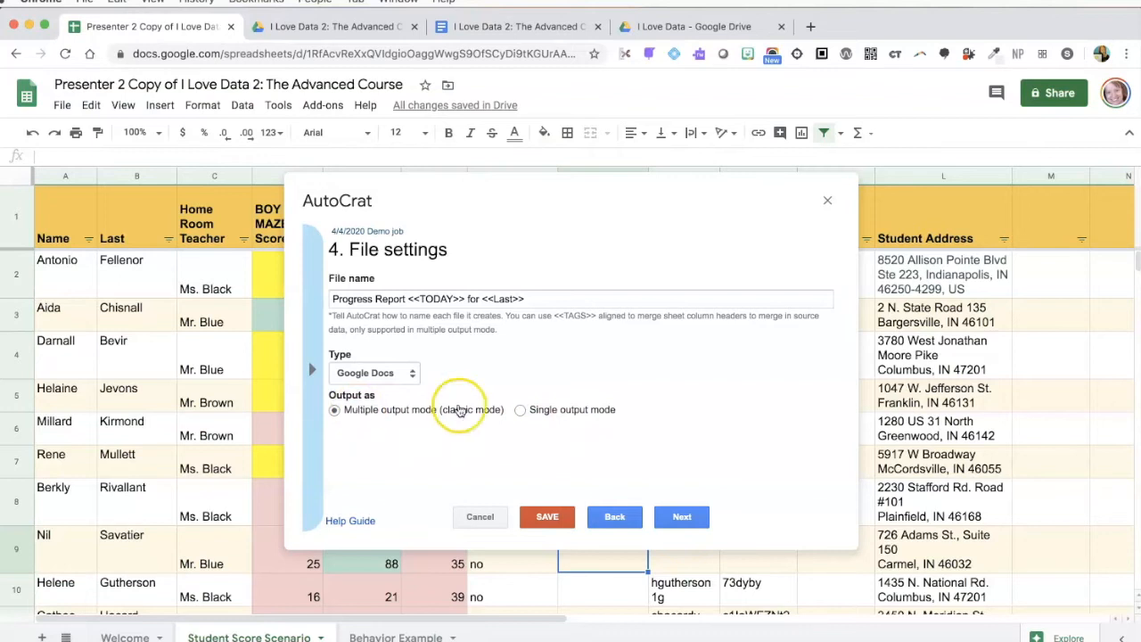
{"action": "left_click", "coordinate": [522, 410]}
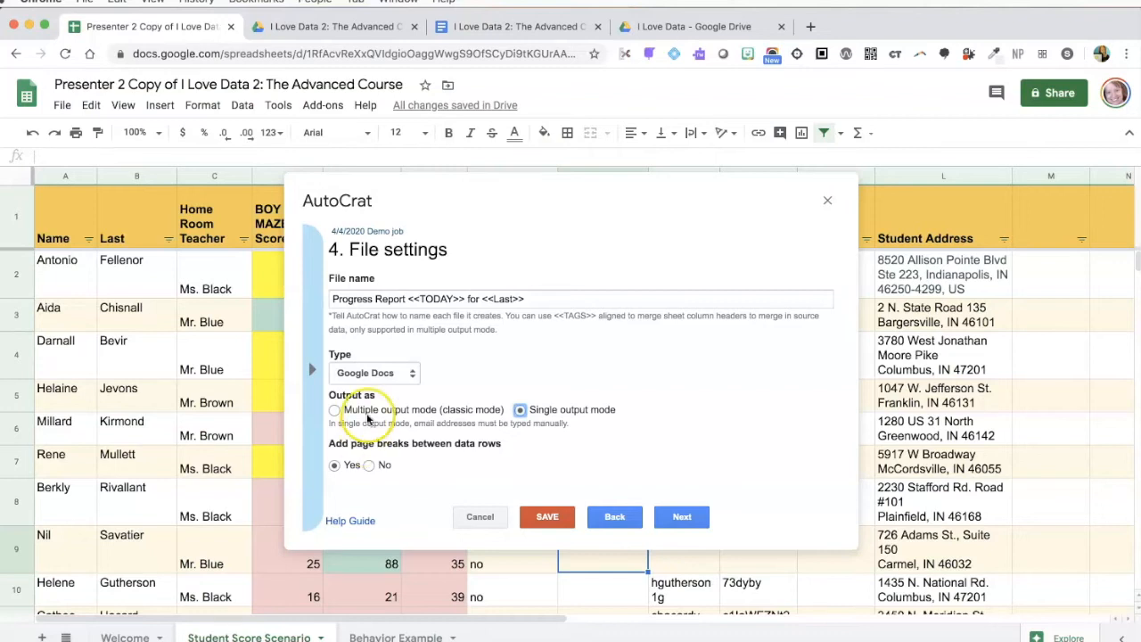
{"action": "left_click", "coordinate": [366, 414]}
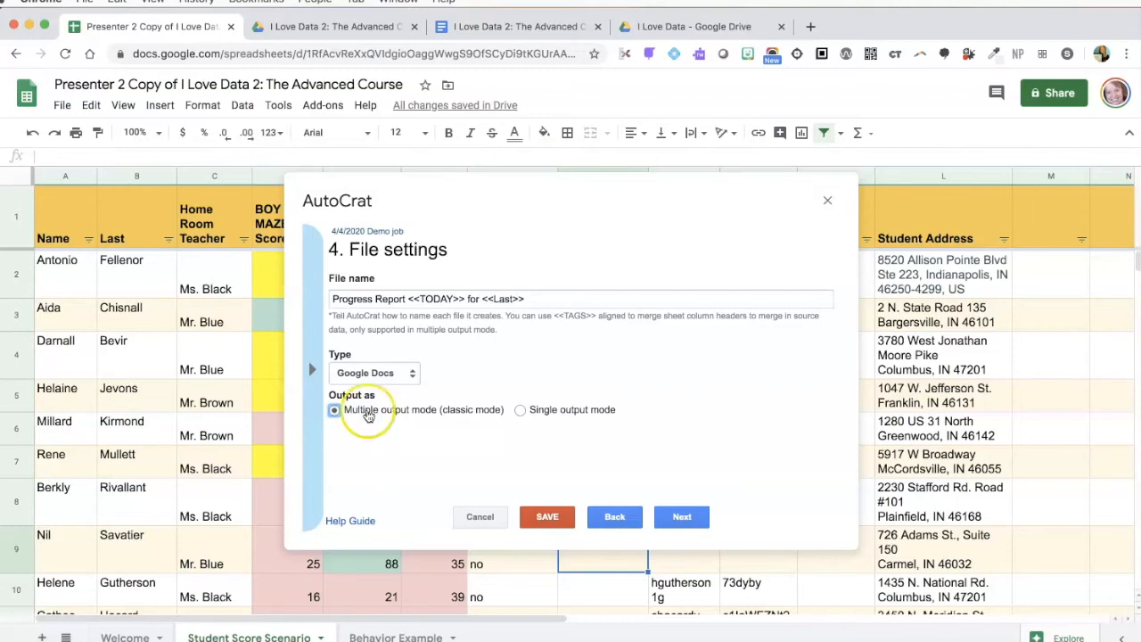
{"action": "left_click", "coordinate": [683, 517]}
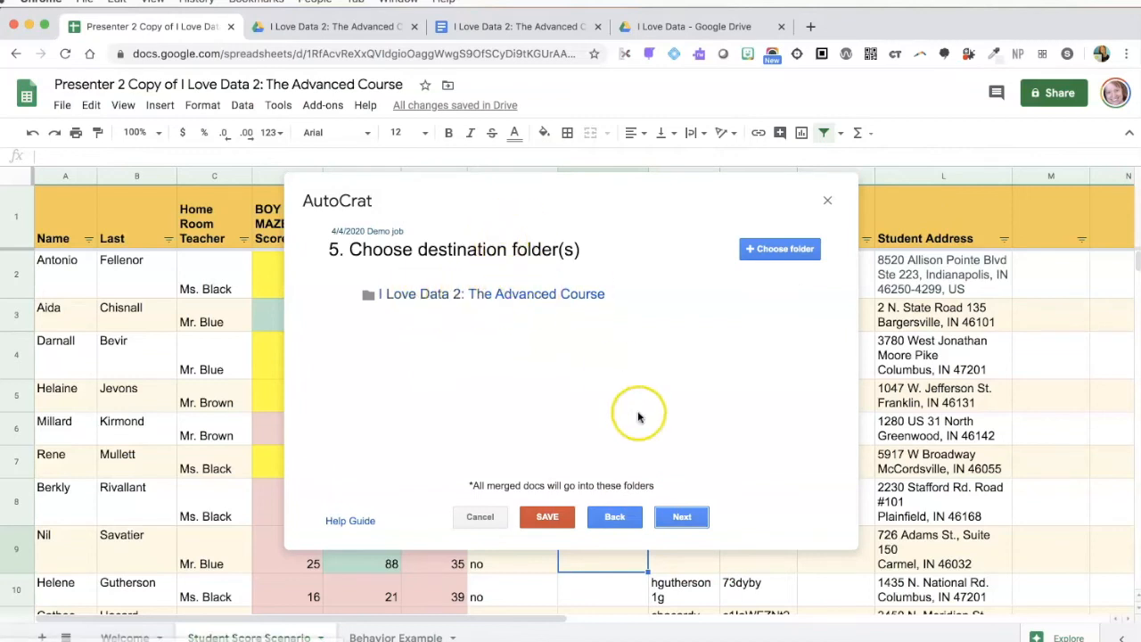
{"action": "left_click", "coordinate": [683, 517]}
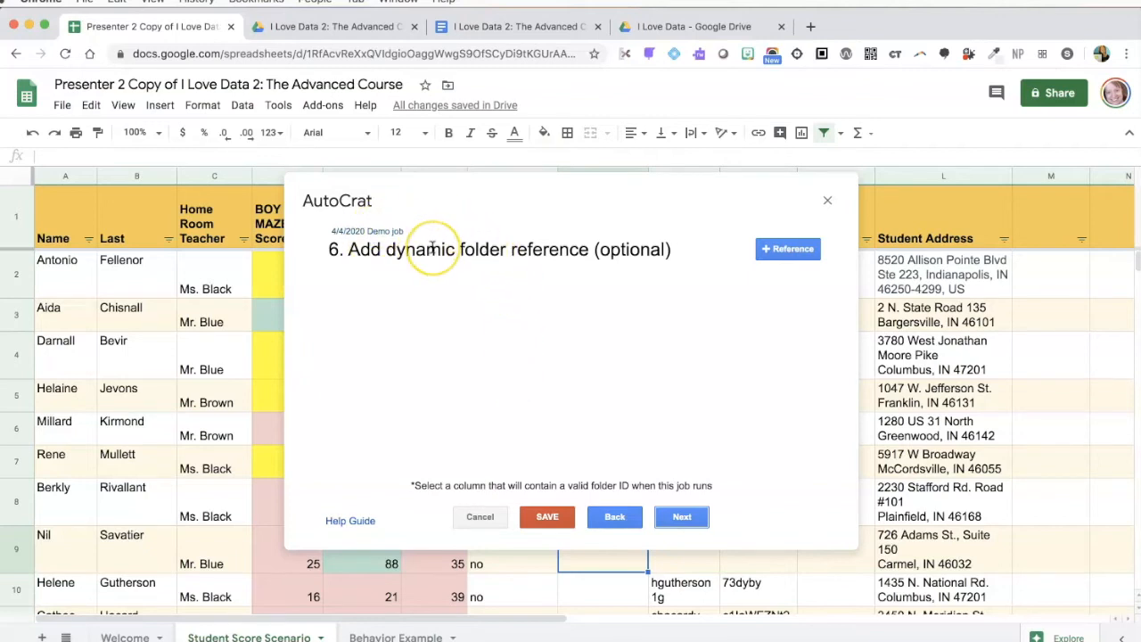
Skip the dynamic folder reference and add a merge condition row
{"action": "left_click", "coordinate": [685, 518]}
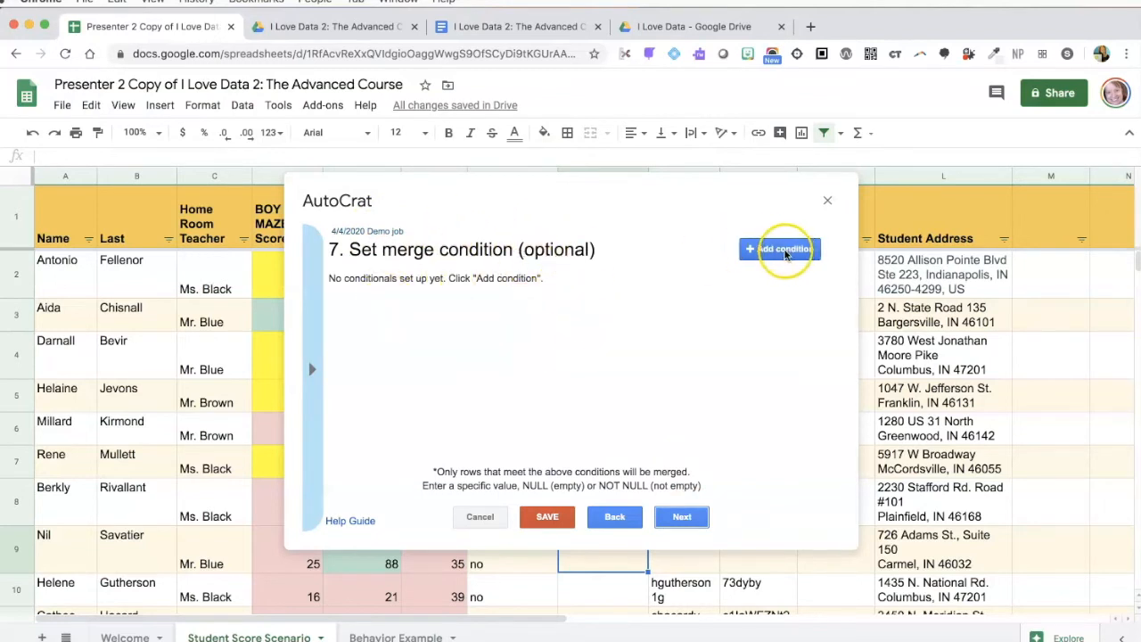
{"action": "left_click", "coordinate": [780, 250]}
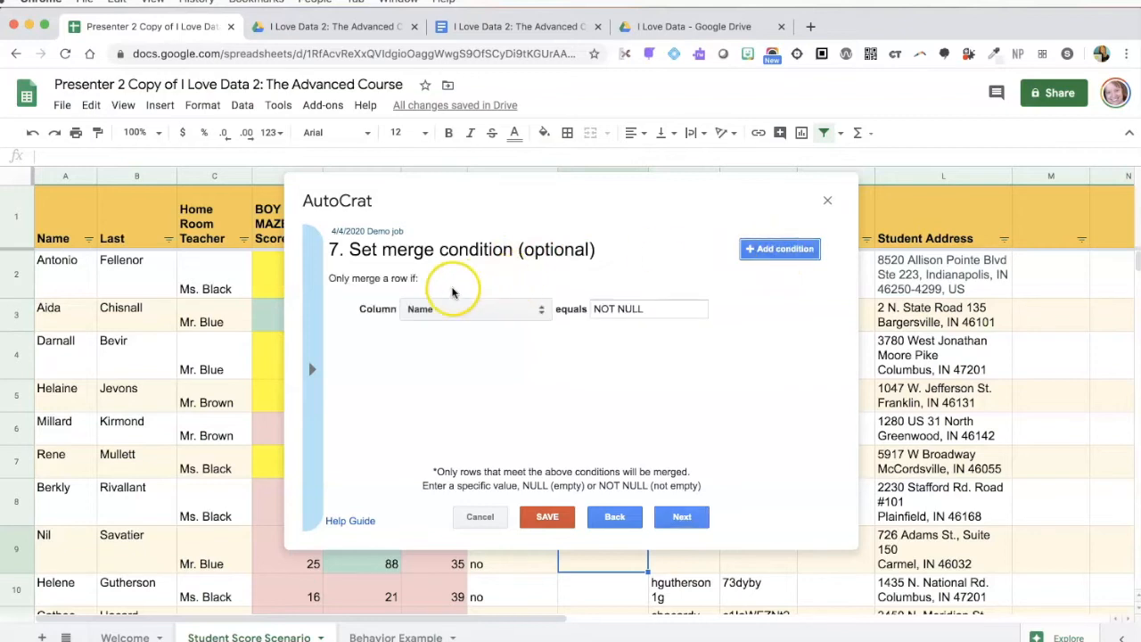
Change the merge condition from Name equals NOT NULL to 'parent permission obtained?' equals yes
{"action": "left_click_drag", "start_coordinate": [549, 208], "coordinate": [812, 310]}
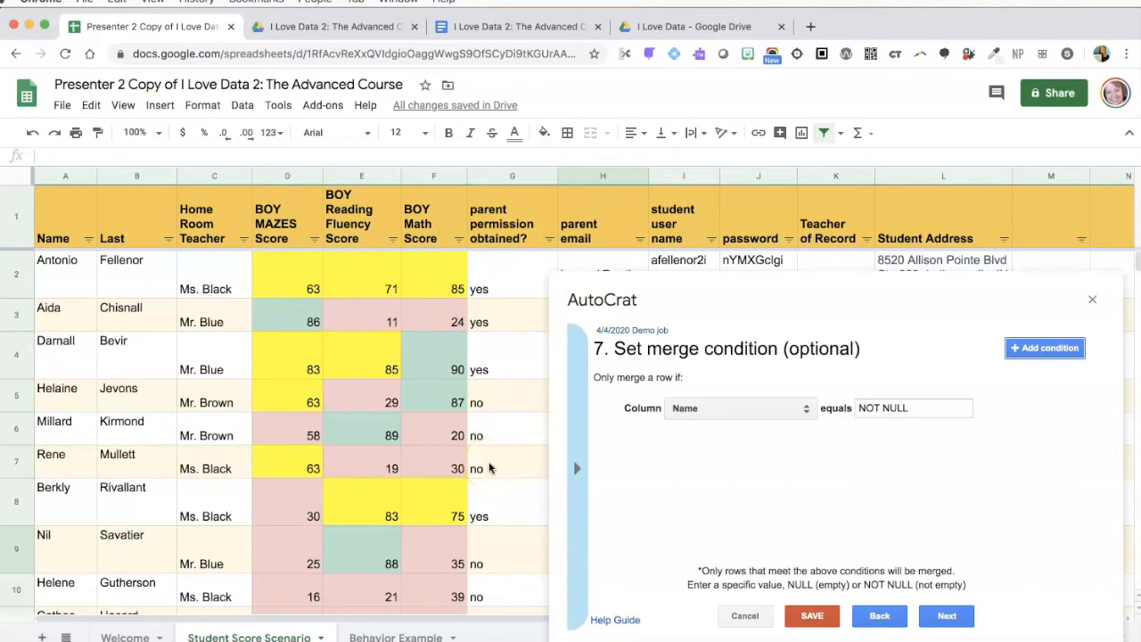
{"action": "left_click_drag", "start_coordinate": [683, 332], "coordinate": [502, 229]}
{"action": "left_click", "coordinate": [531, 284]}
{"action": "left_click", "coordinate": [531, 347]}
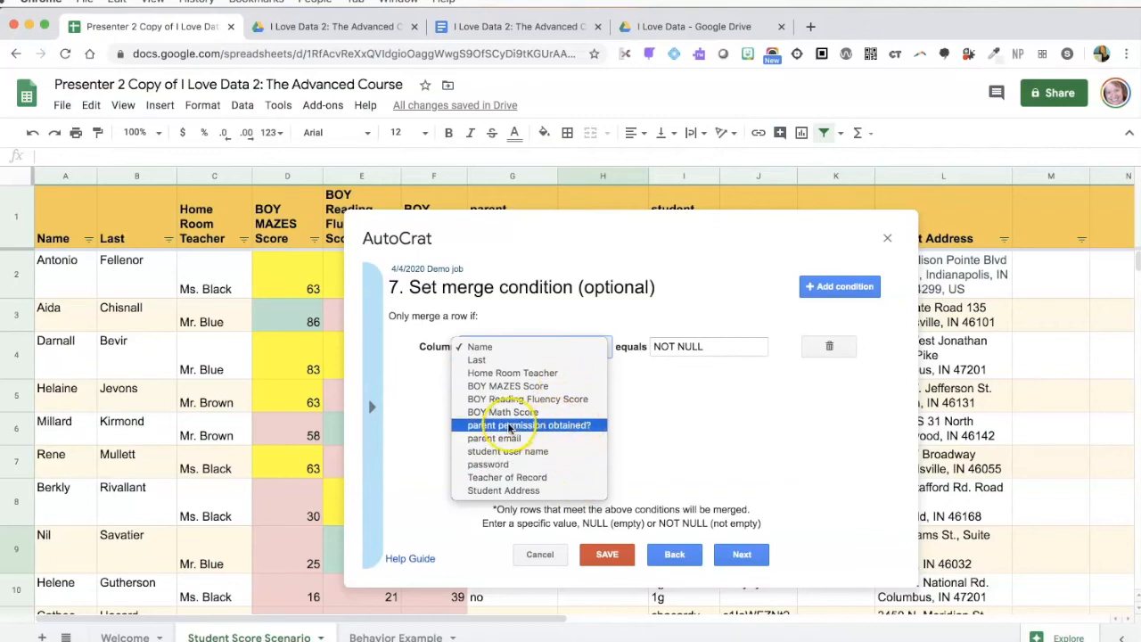
{"action": "left_click", "coordinate": [570, 426]}
{"action": "left_click", "coordinate": [700, 347]}
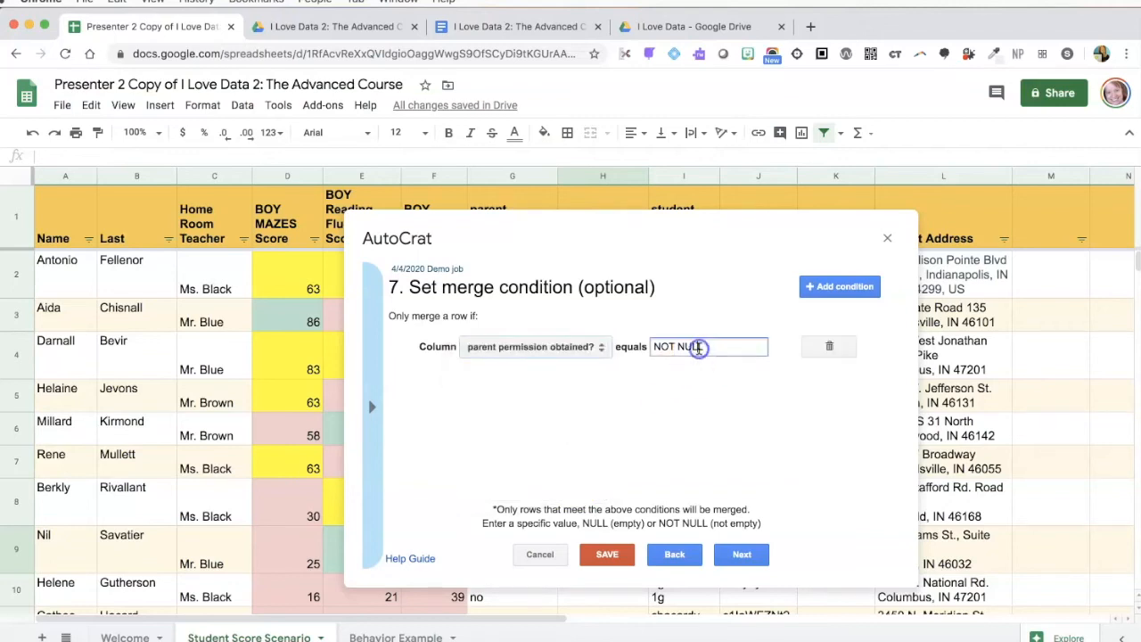
{"action": "triple_click", "coordinate": [700, 348]}
{"action": "type", "text": "yes"}
{"action": "left_click_drag", "start_coordinate": [680, 242], "coordinate": [912, 260]}
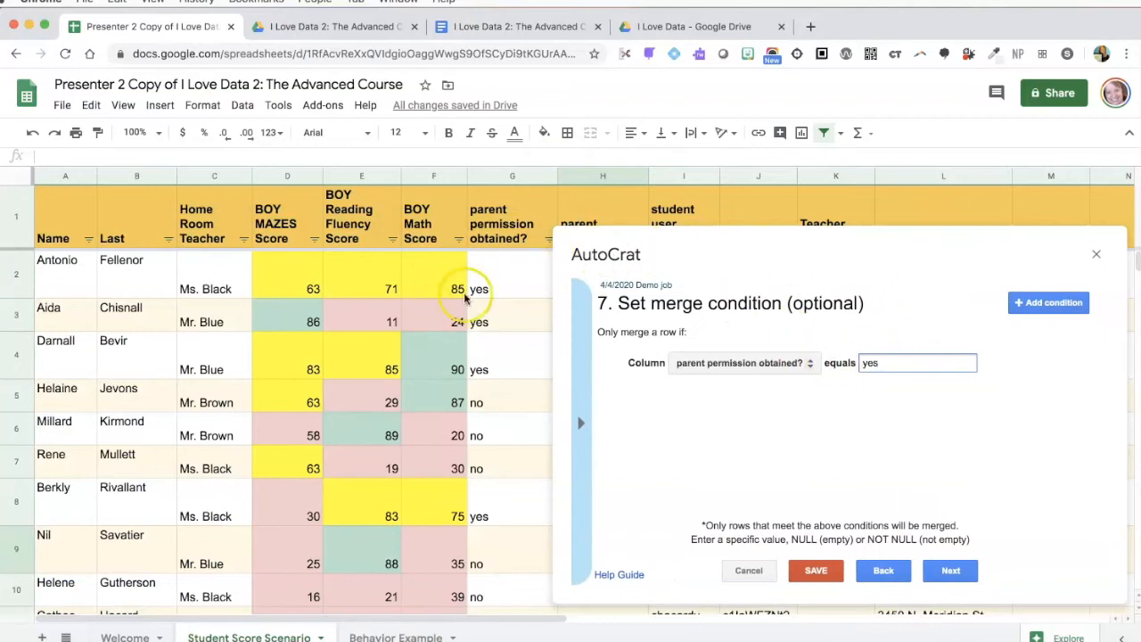
{"action": "left_click", "coordinate": [883, 363]}
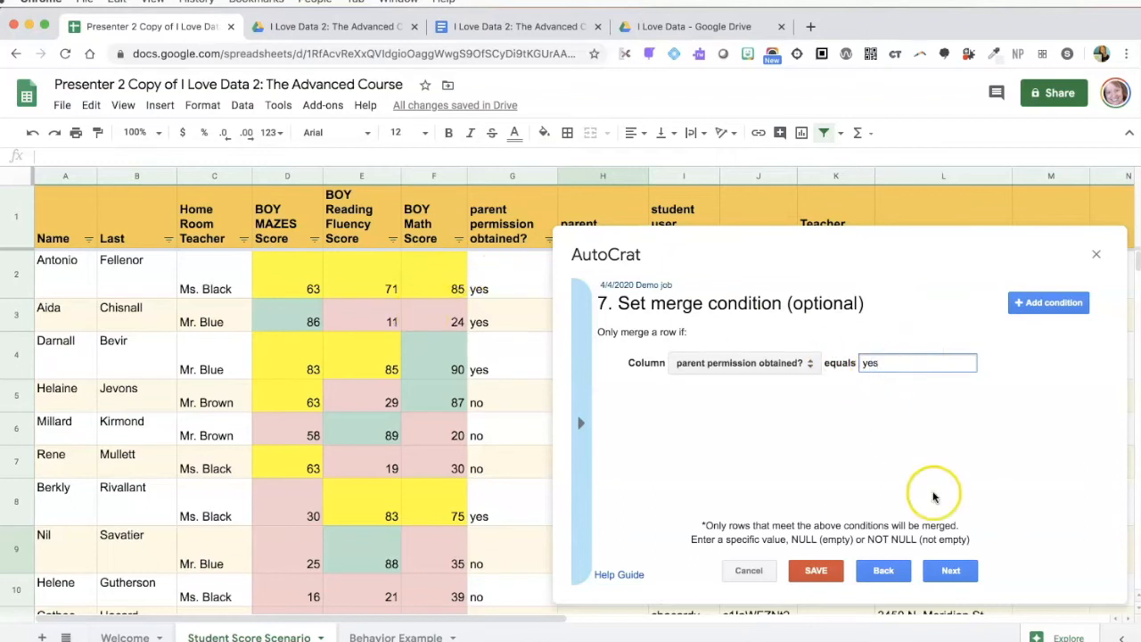
Turn on document sharing and set merged documents to be shared as PDF
{"action": "left_click", "coordinate": [949, 571]}
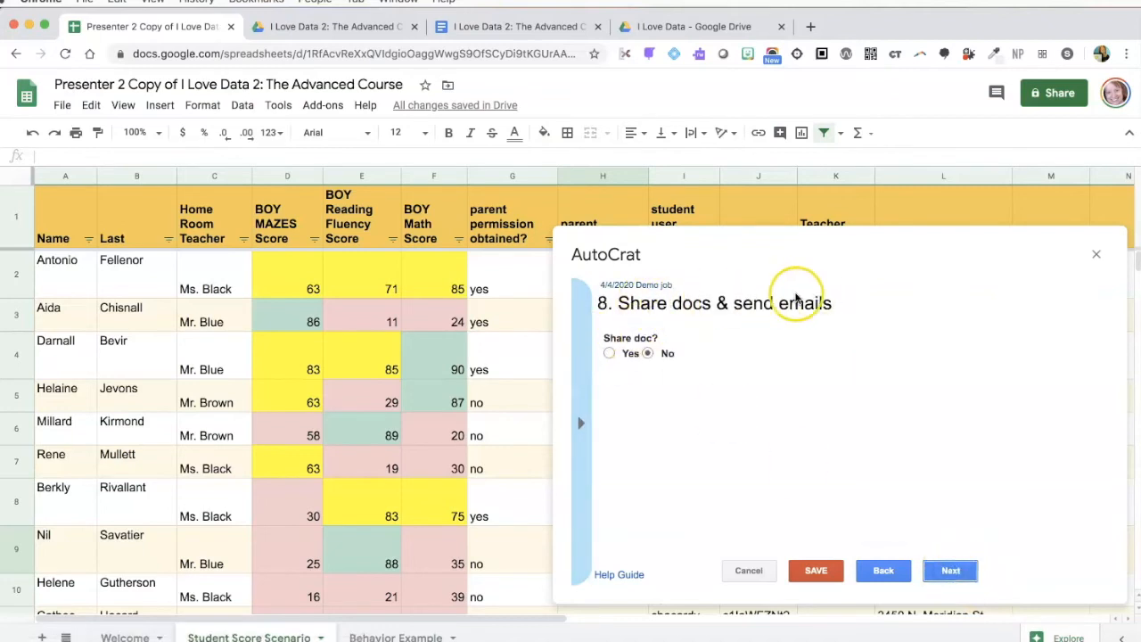
{"action": "left_click", "coordinate": [610, 353]}
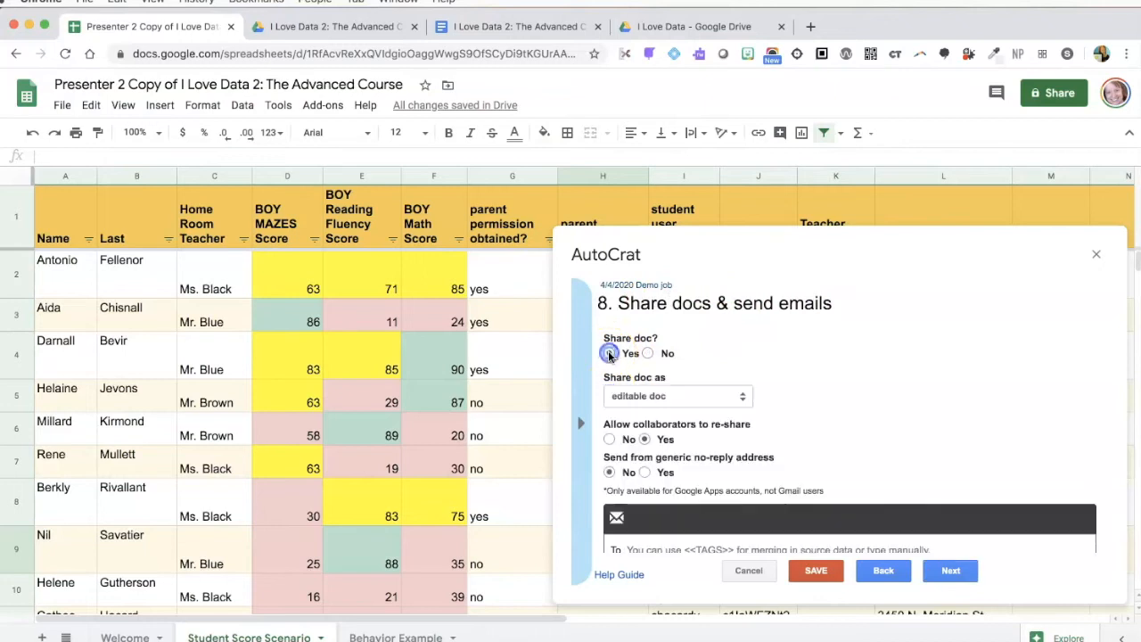
{"action": "scroll", "coordinate": [838, 365], "scroll_direction": "down", "scroll_amount": 1}
{"action": "scroll", "coordinate": [787, 359], "scroll_direction": "up", "scroll_amount": 1}
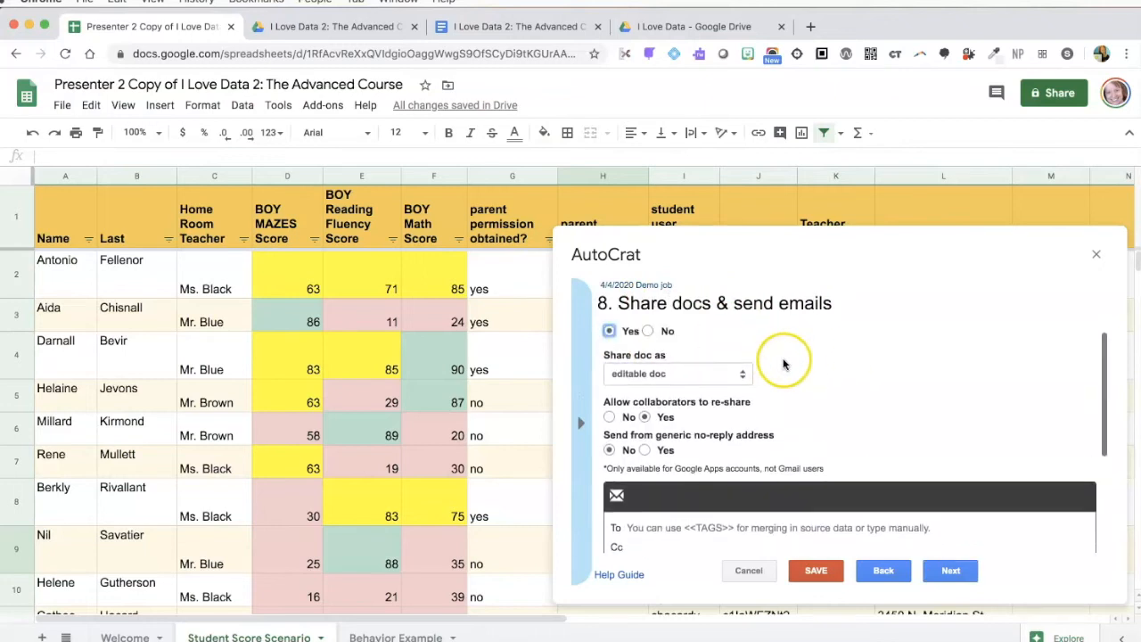
{"action": "left_click", "coordinate": [702, 398]}
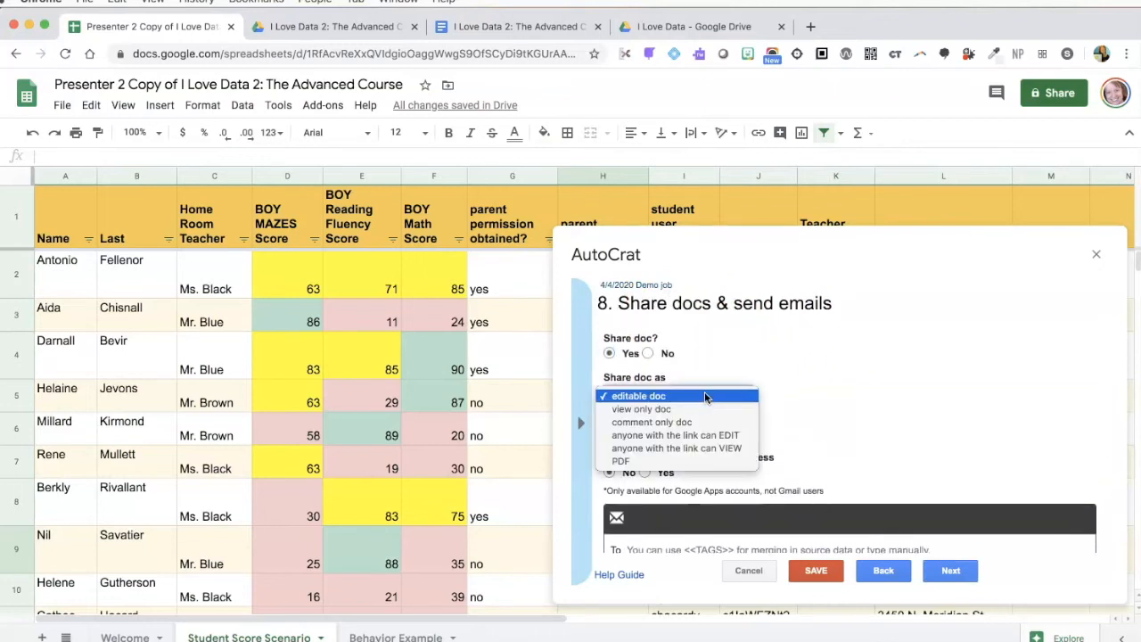
{"action": "left_click_drag", "start_coordinate": [679, 395], "coordinate": [726, 462]}
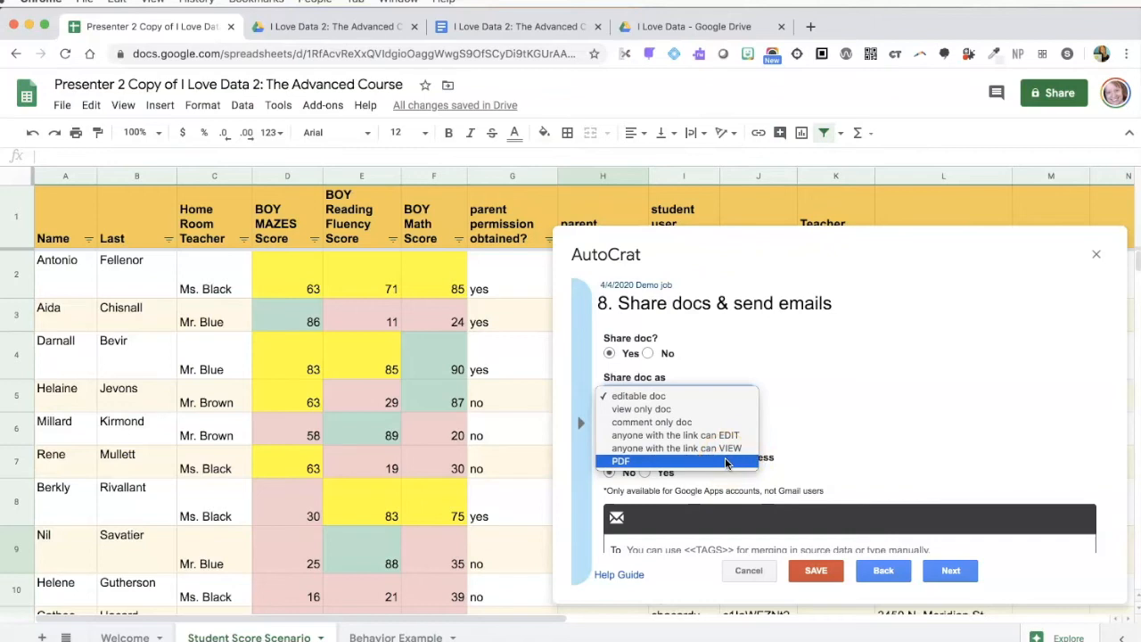
{"action": "left_click_drag", "start_coordinate": [719, 463], "coordinate": [719, 464]}
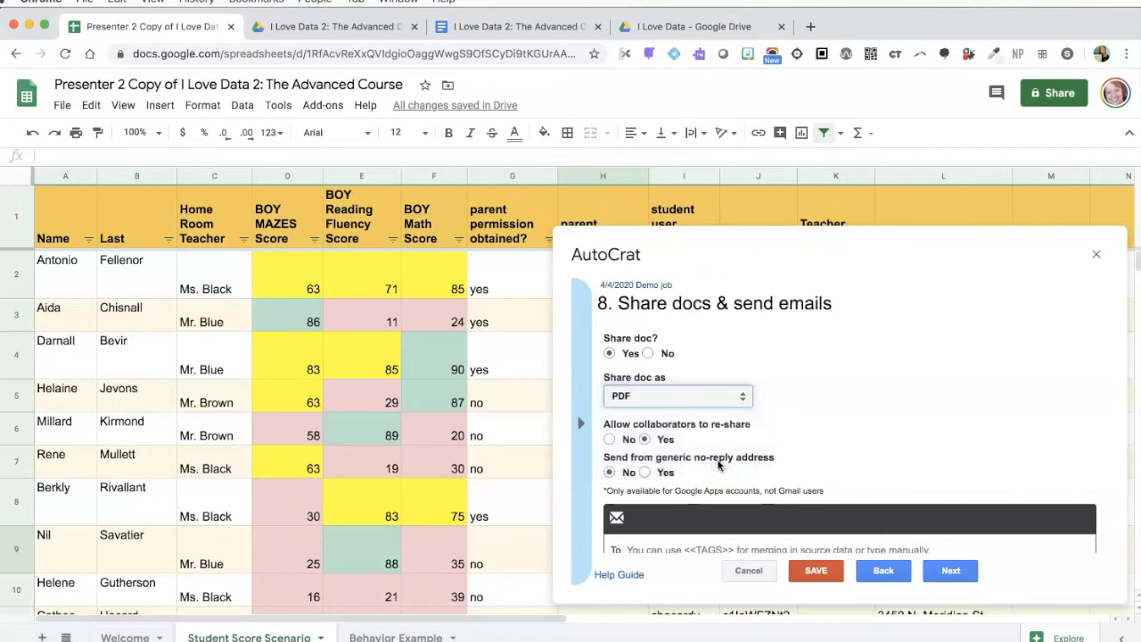
Move the AutoCrat window aside to view the sheet's columns and start on the email recipient field
{"action": "left_click_drag", "start_coordinate": [886, 247], "coordinate": [619, 216]}
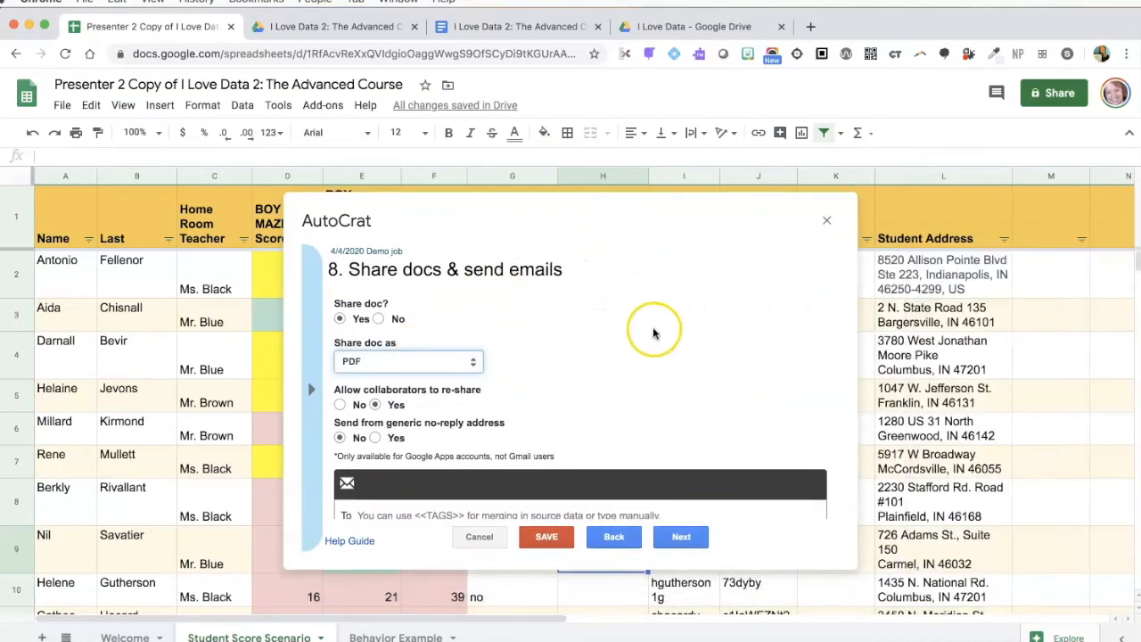
{"action": "scroll", "coordinate": [657, 330], "scroll_direction": "down", "scroll_amount": 1}
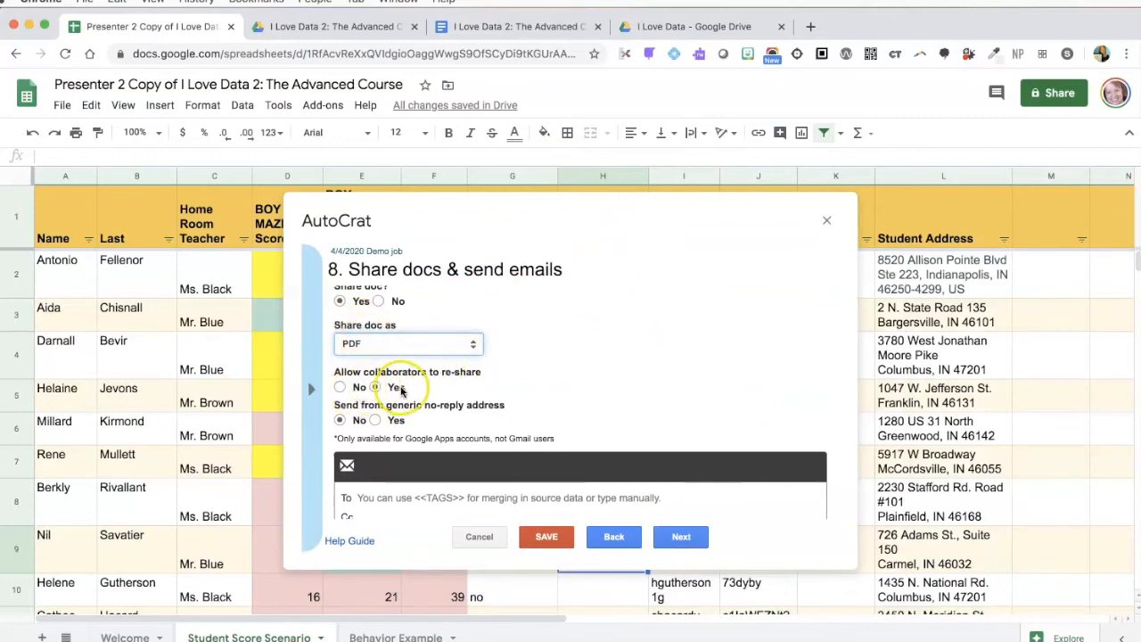
{"action": "scroll", "coordinate": [482, 408], "scroll_direction": "down", "scroll_amount": 2}
{"action": "scroll", "coordinate": [477, 411], "scroll_direction": "down", "scroll_amount": 1}
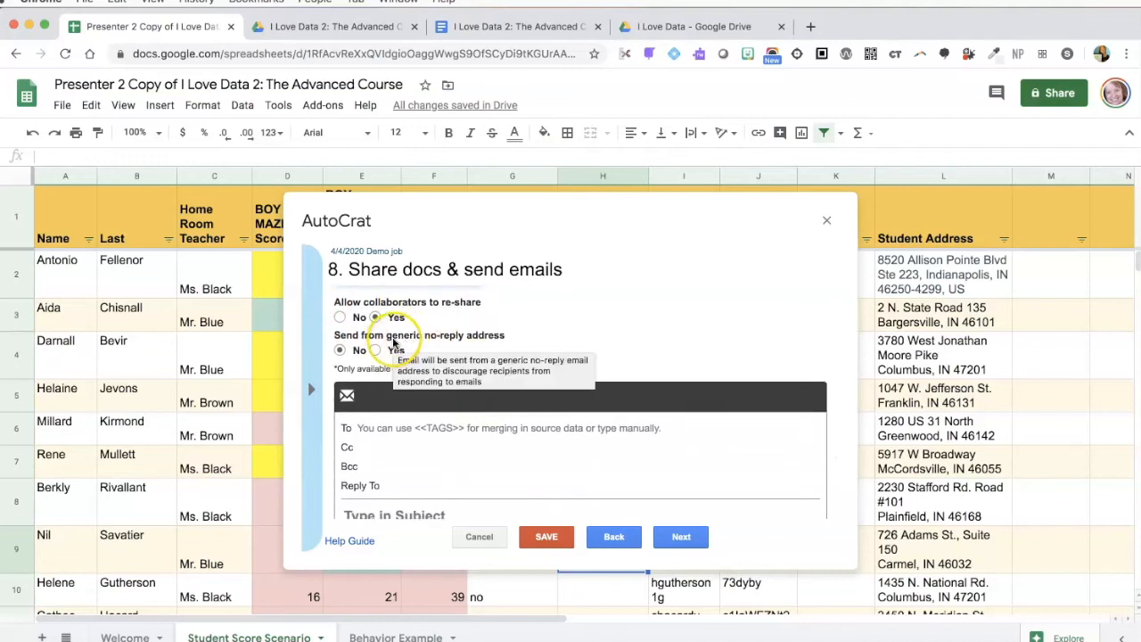
{"action": "left_click", "coordinate": [446, 343]}
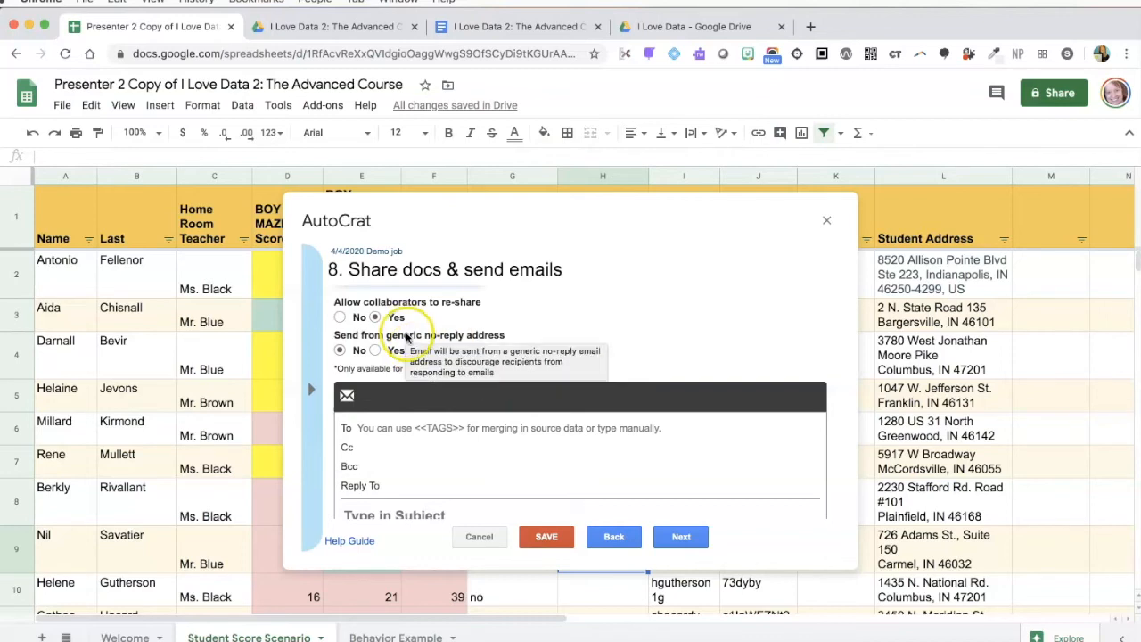
{"action": "left_click", "coordinate": [381, 374]}
{"action": "scroll", "coordinate": [382, 374], "scroll_direction": "down", "scroll_amount": 2}
{"action": "left_click", "coordinate": [375, 388]}
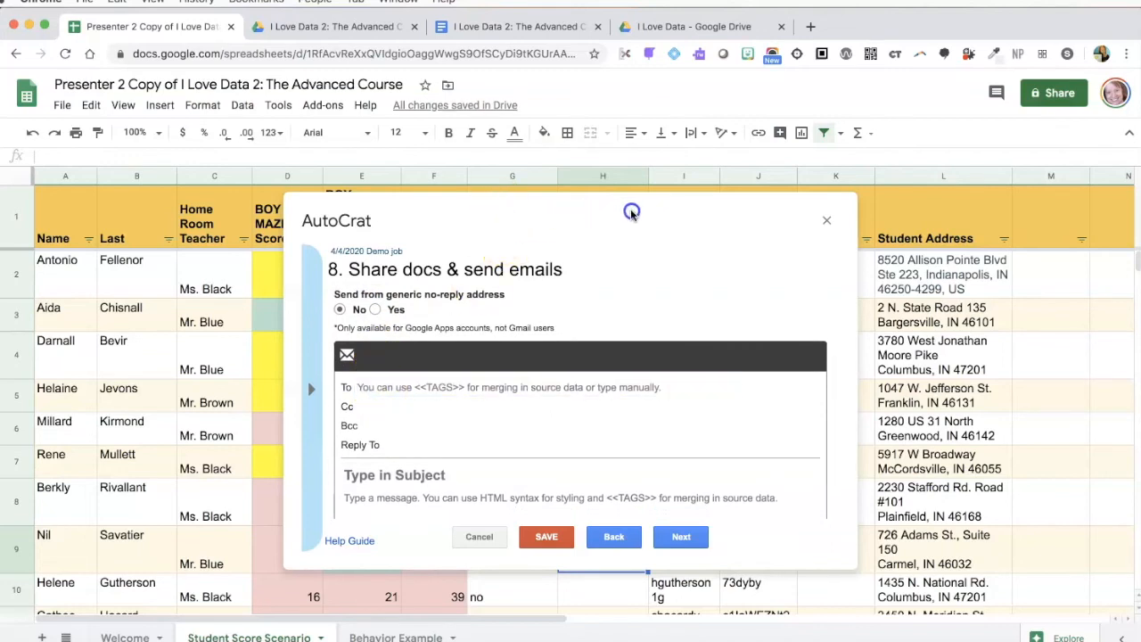
{"action": "left_click", "coordinate": [525, 302]}
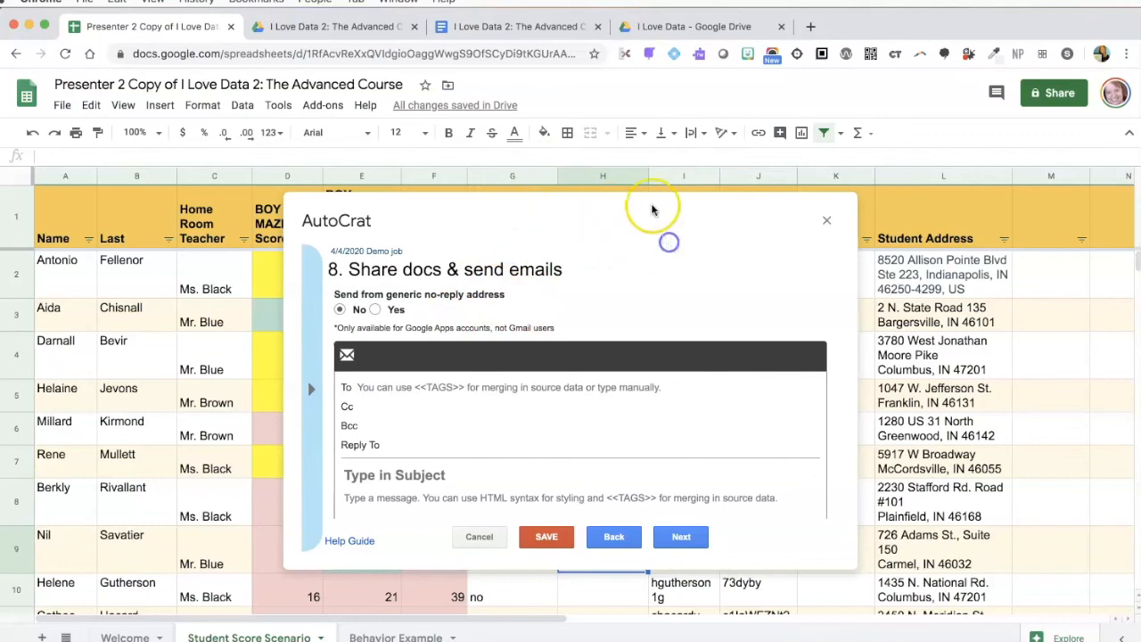
{"action": "left_click_drag", "start_coordinate": [662, 222], "coordinate": [669, 276]}
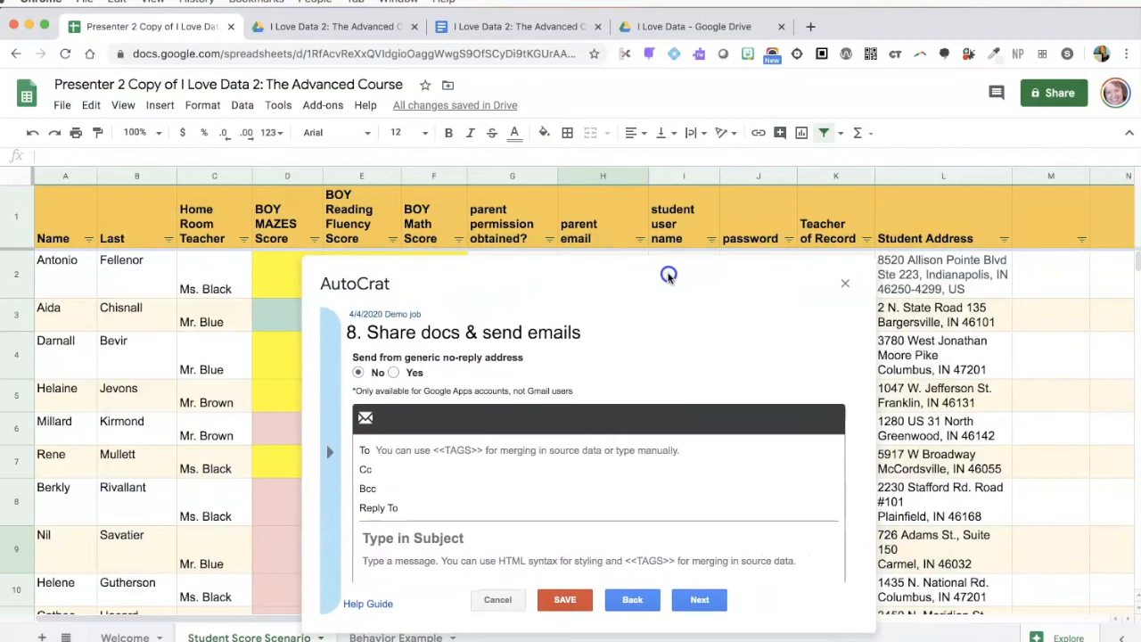
Address the email To <<parent email>>, CC a staff address, with subject 'Progress report for <<Name>>'
{"action": "left_click", "coordinate": [397, 451]}
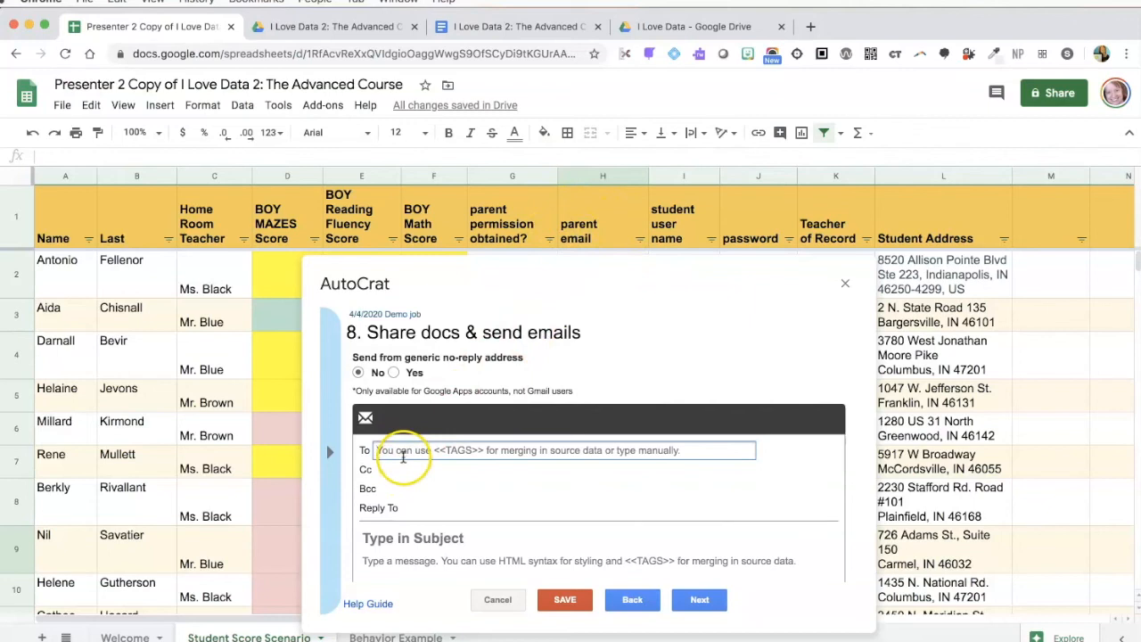
{"action": "type", "text": "<<parent email>>"}
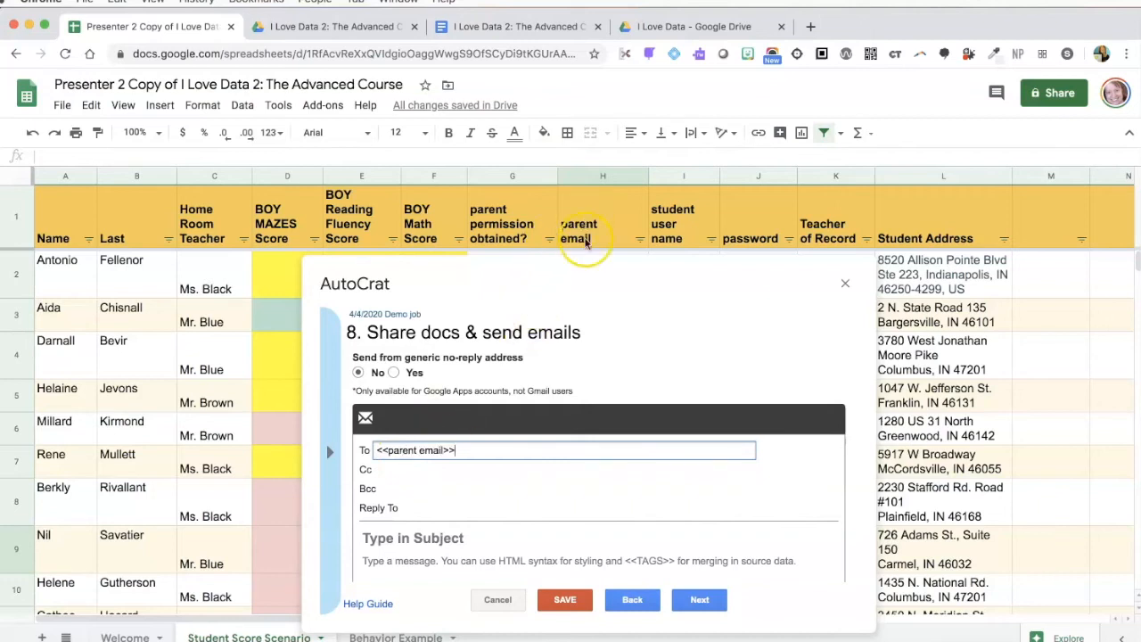
{"action": "left_click", "coordinate": [390, 470]}
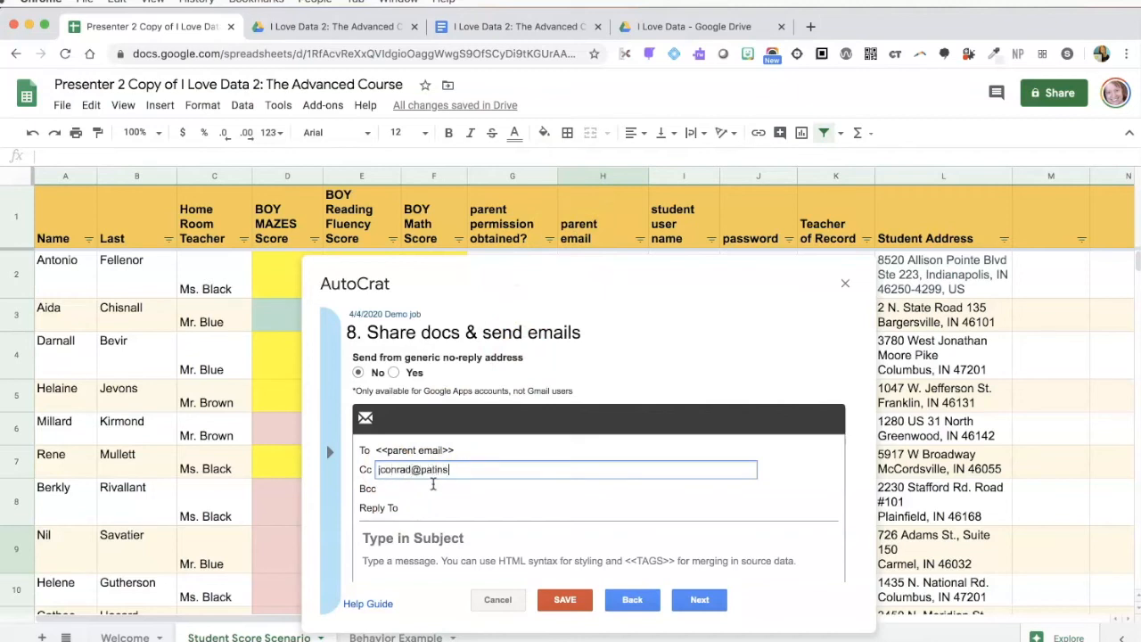
{"action": "left_click", "coordinate": [454, 537]}
{"action": "type", "text": "Progress report for <<Name>>"}
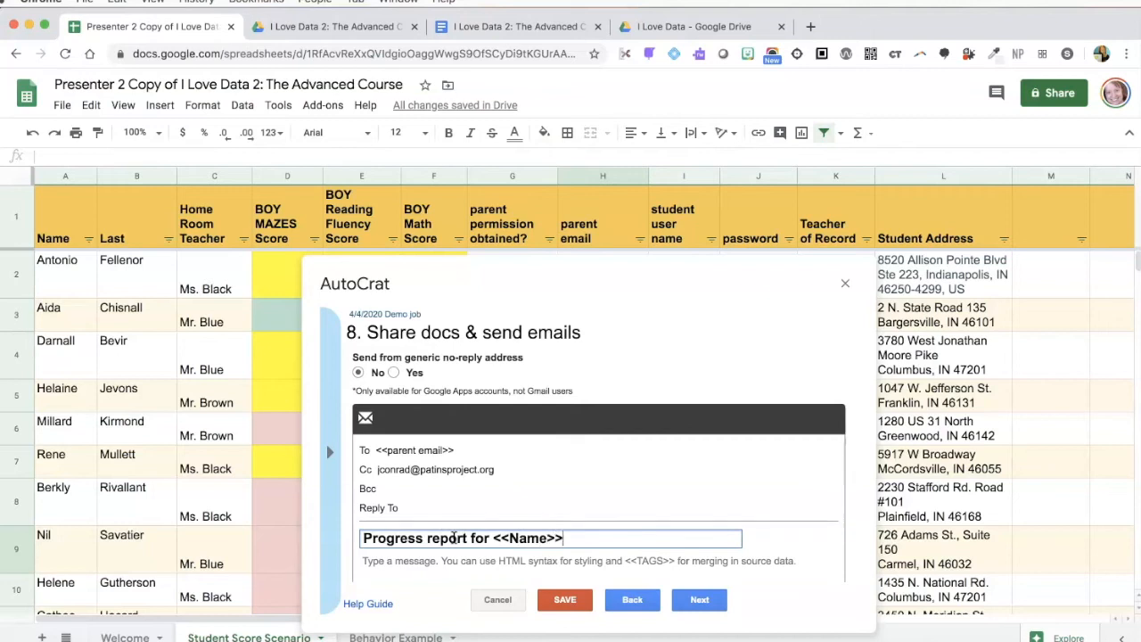
Write the body 'Hello, Attached is the progress report for <<Name>>. Thanks,' signed <<Home Room Teacher>>
{"action": "scroll", "coordinate": [454, 535], "scroll_direction": "down", "scroll_amount": 1}
{"action": "left_click", "coordinate": [412, 502]}
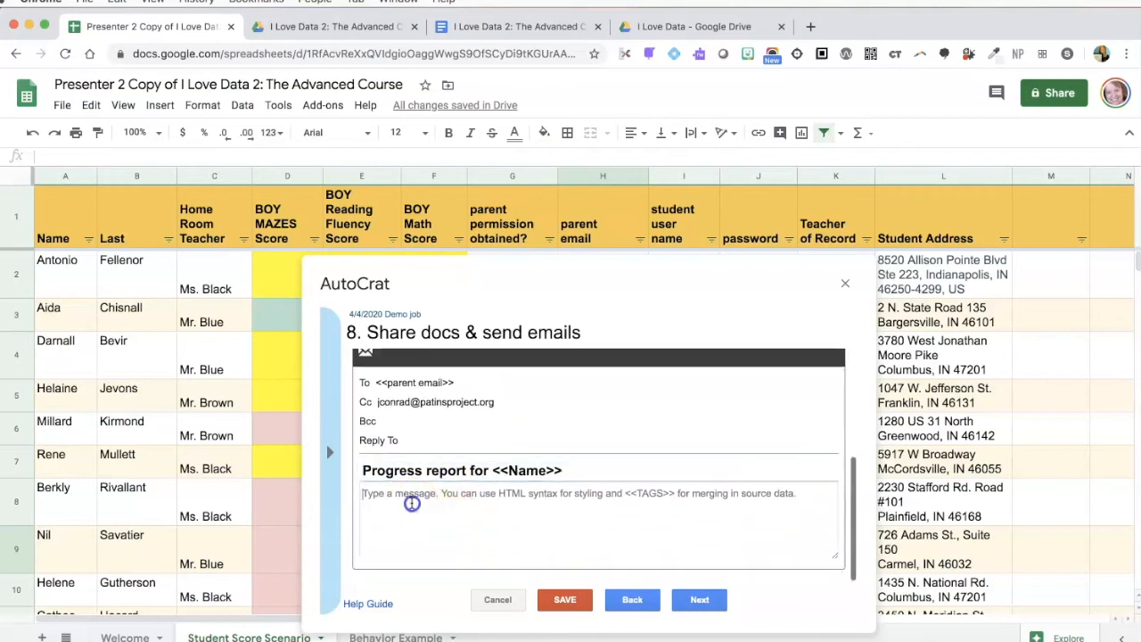
{"action": "type", "text": "Hello,"}
{"action": "key", "text": "Return"}
{"action": "key", "text": "Return"}
{"action": "type", "text": "Al"}
{"action": "type", "text": "tached is teh"}
{"action": "key", "text": "BackSpace"}
{"action": "key", "text": "BackSpace"}
{"action": "type", "text": "he progress report for <<Name>>.  Thanks,"}
{"action": "key", "text": "Return"}
{"action": "type", "text": "<<Home Room Teacher>>"}
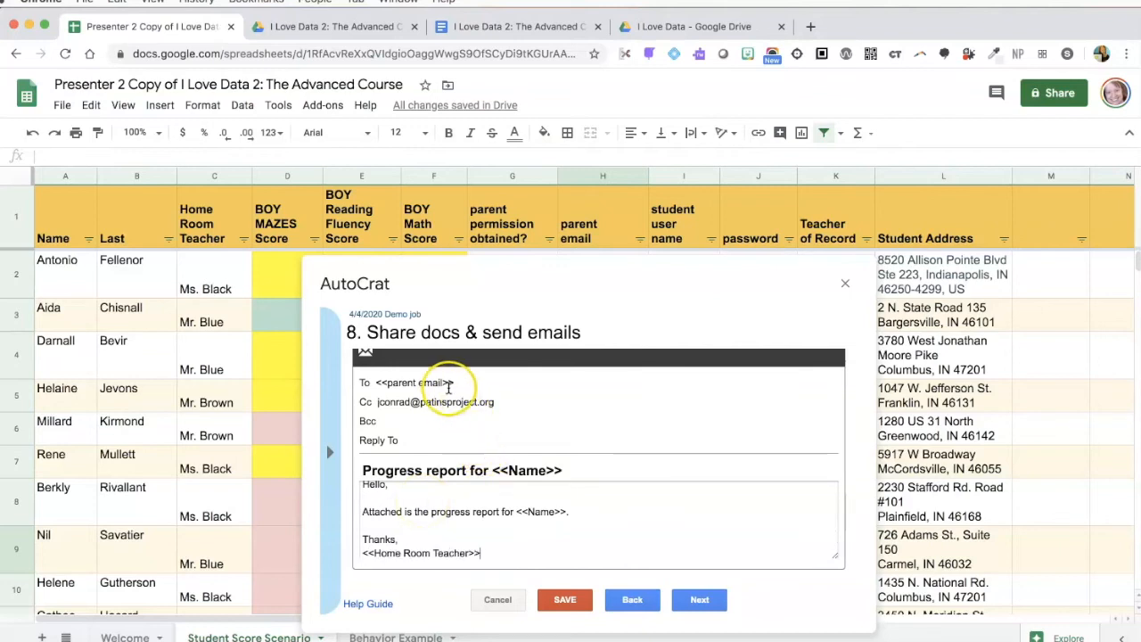
{"action": "scroll", "coordinate": [520, 495], "scroll_direction": "down", "scroll_amount": 1}
{"action": "scroll", "coordinate": [521, 495], "scroll_direction": "up", "scroll_amount": 1}
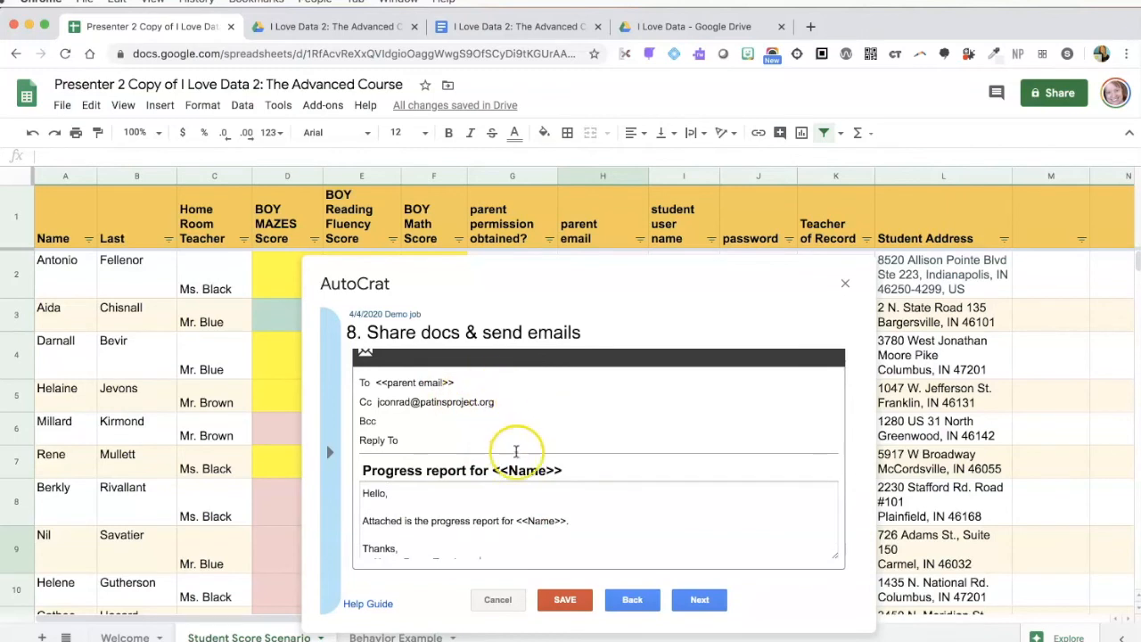
{"action": "scroll", "coordinate": [493, 543], "scroll_direction": "down", "scroll_amount": 1}
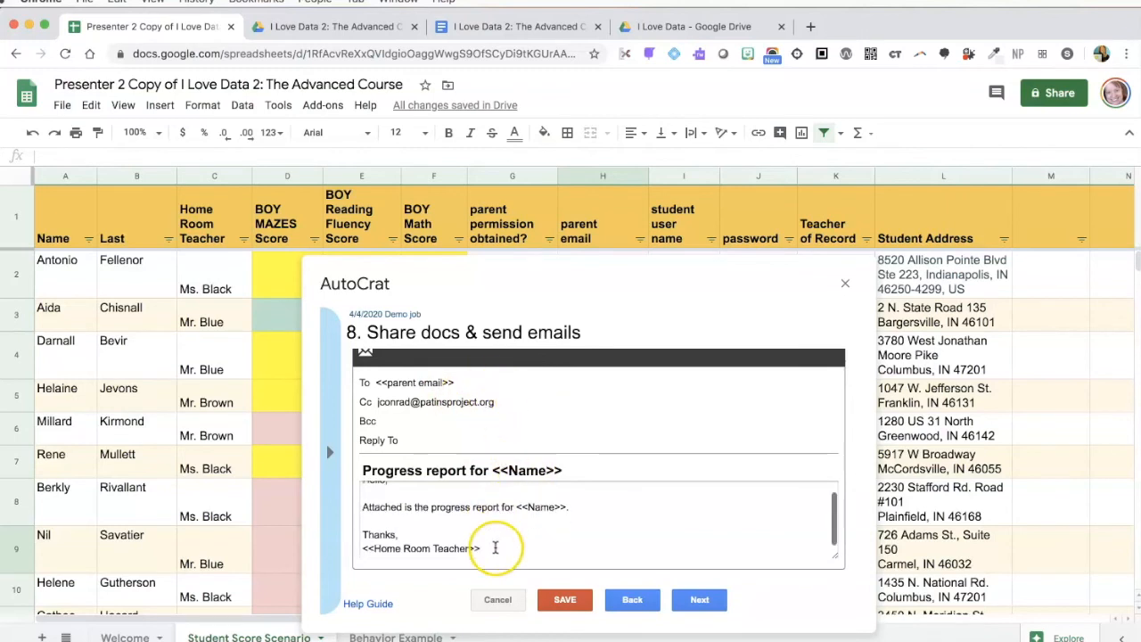
Save '4/4/2020 Demo job' with no triggers, then run it from Existing Jobs
{"action": "left_click", "coordinate": [695, 600]}
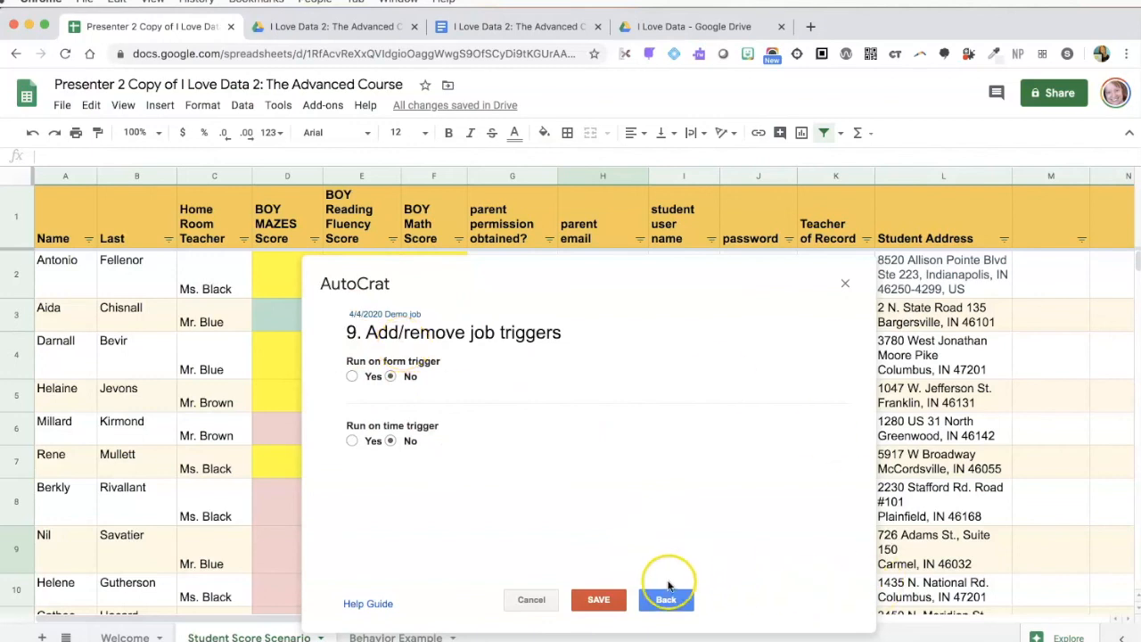
{"action": "left_click", "coordinate": [592, 597]}
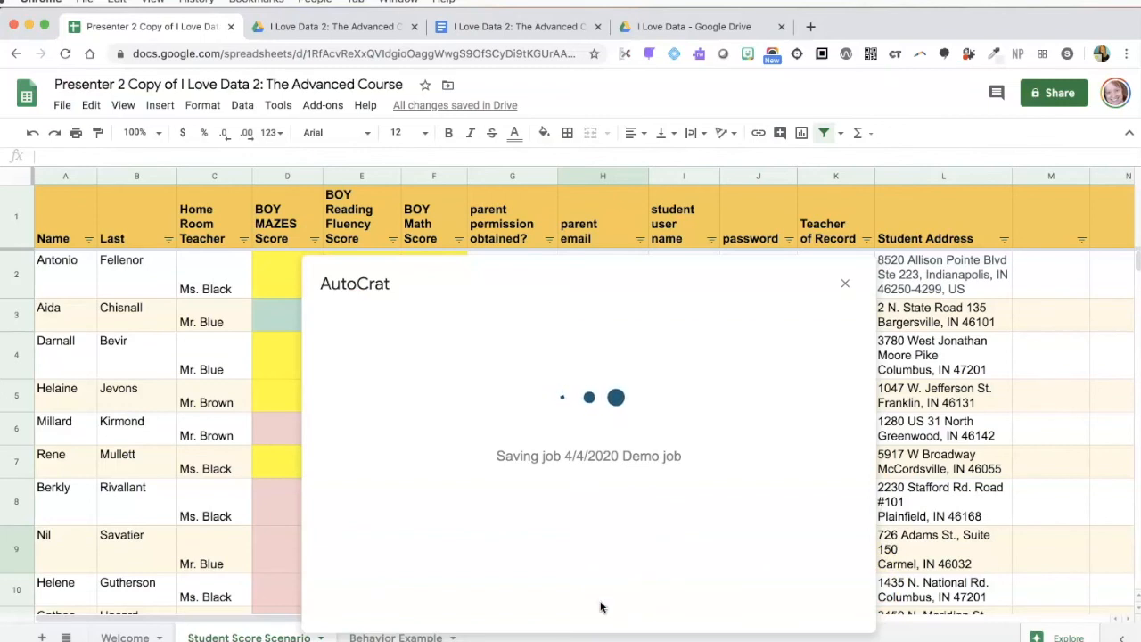
{"action": "left_click", "coordinate": [571, 385]}
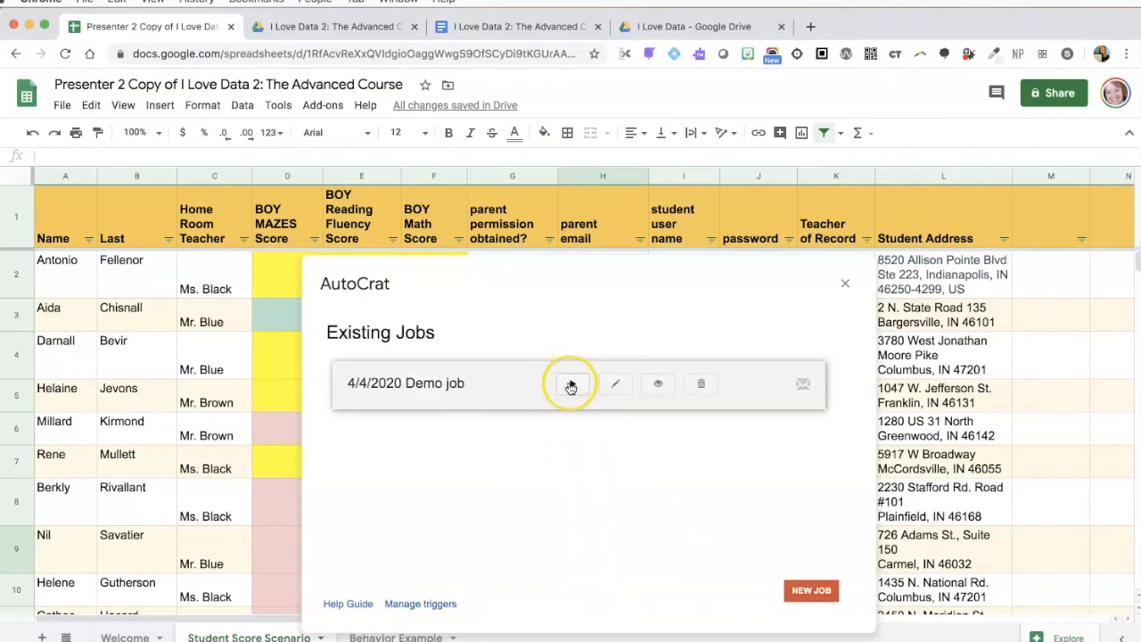